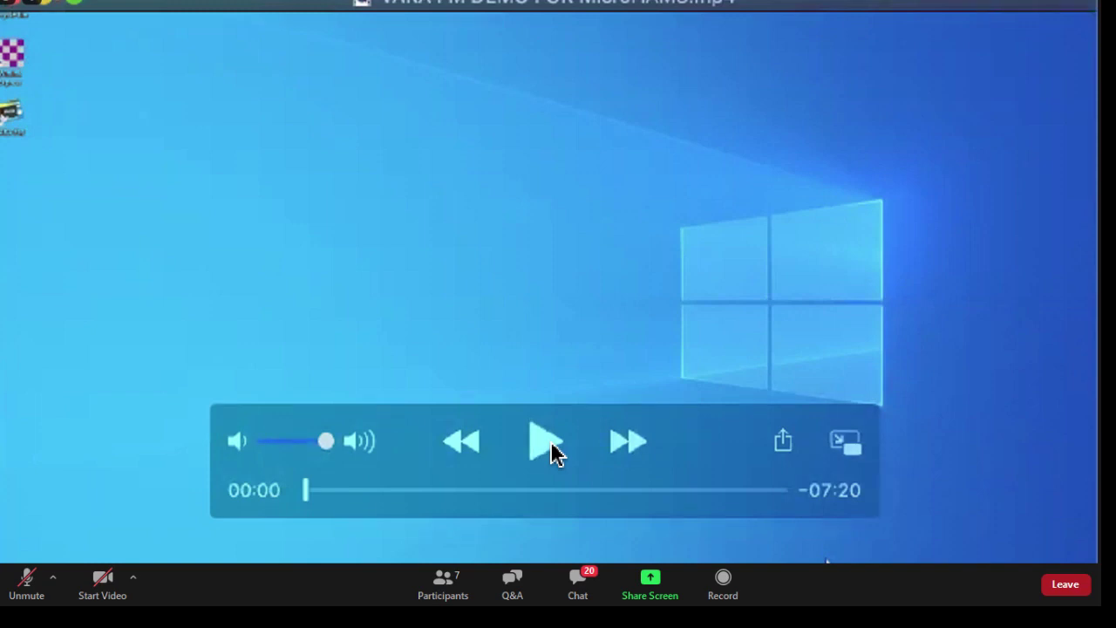
# Step: Choose the W7ACS-10 gateway on 430.875 from the Vara FM channel list for the session
pyautogui.click(541, 441)
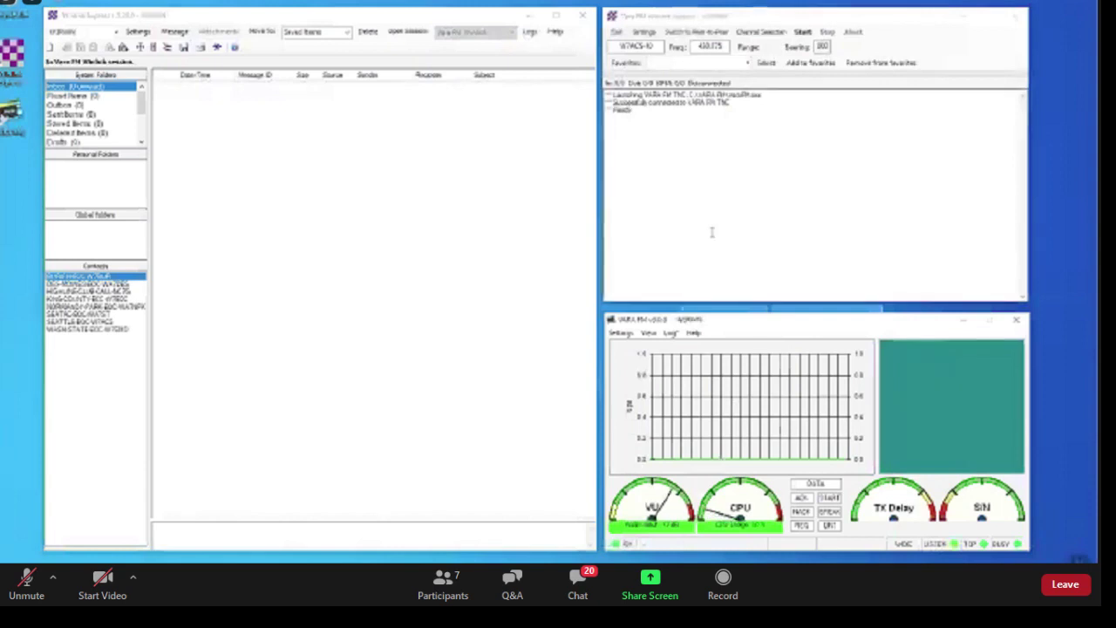
pyautogui.click(761, 31)
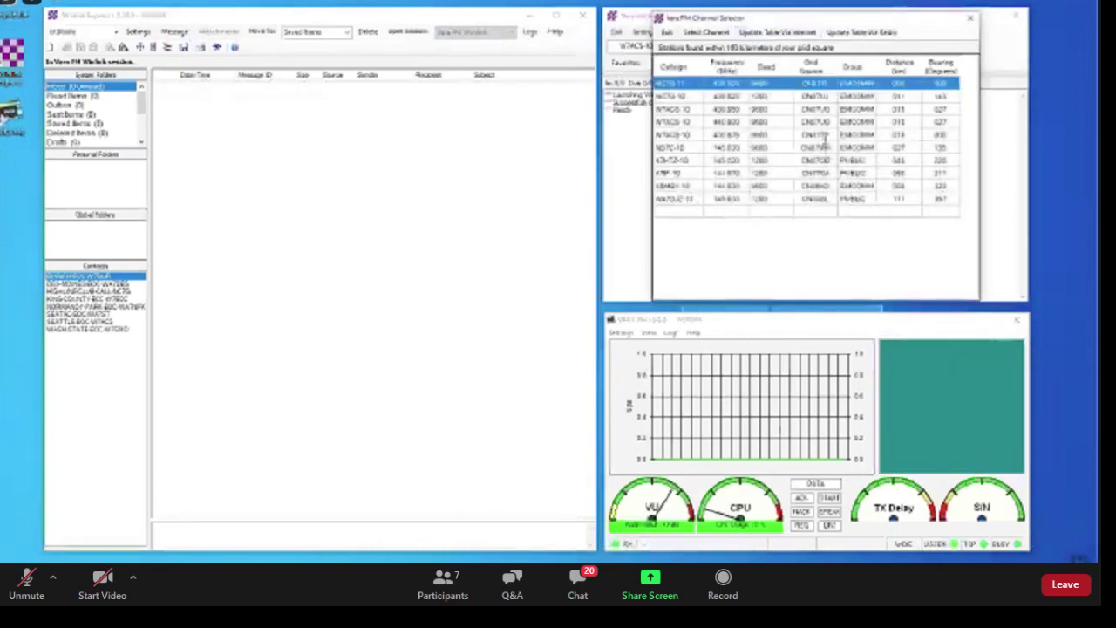
pyautogui.doubleClick(688, 136)
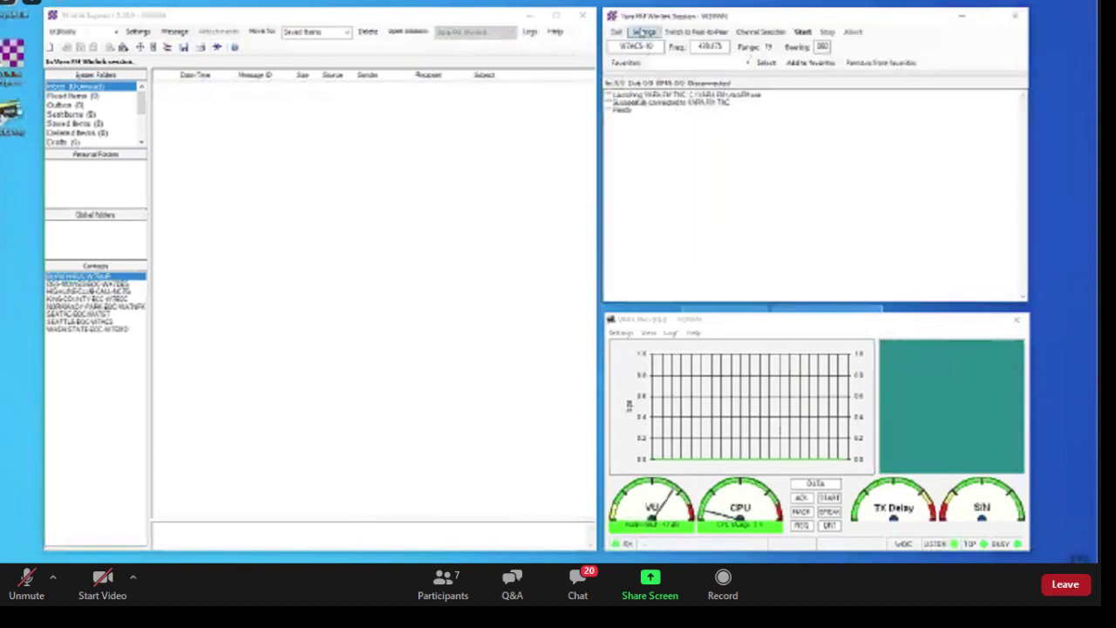
# Step: Review the Vara TNC setup of the Winlink session and close it without changes
pyautogui.click(644, 32)
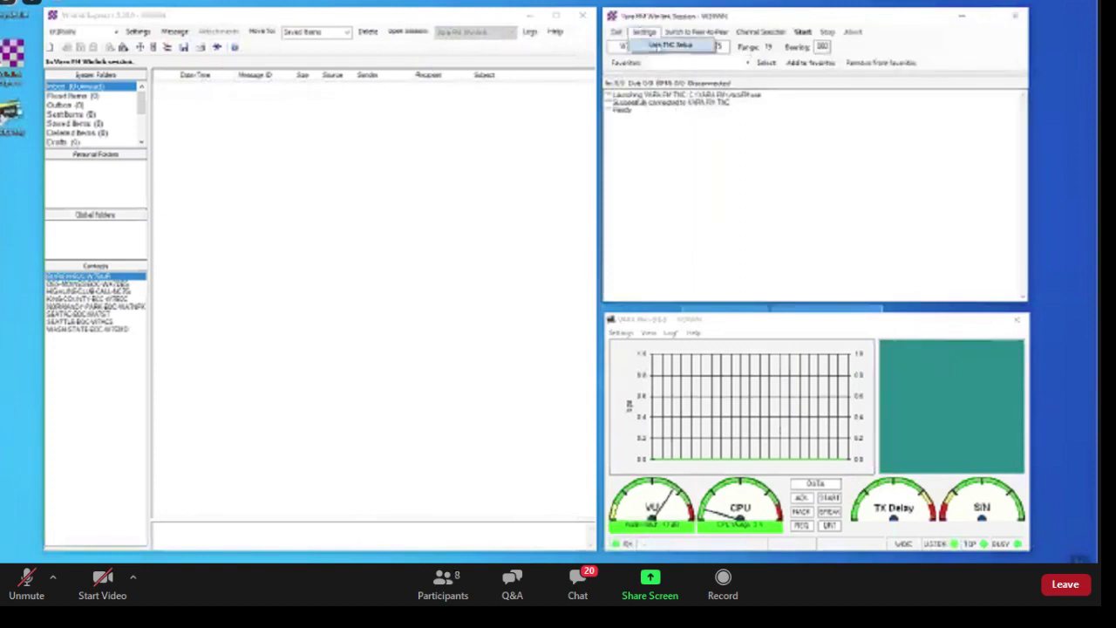
pyautogui.click(658, 45)
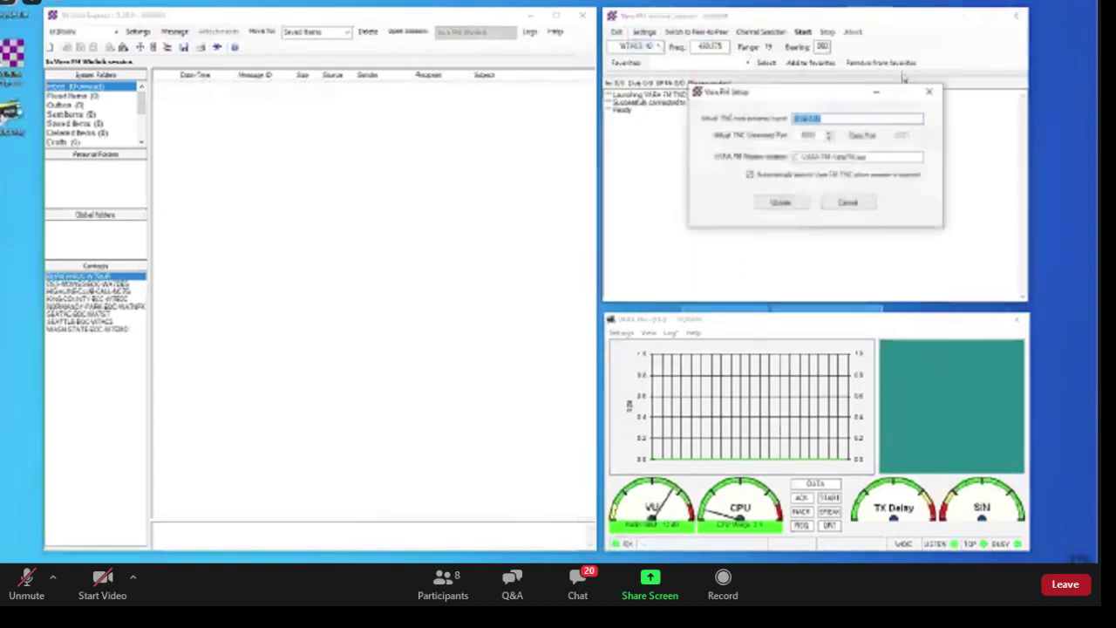
pyautogui.click(930, 91)
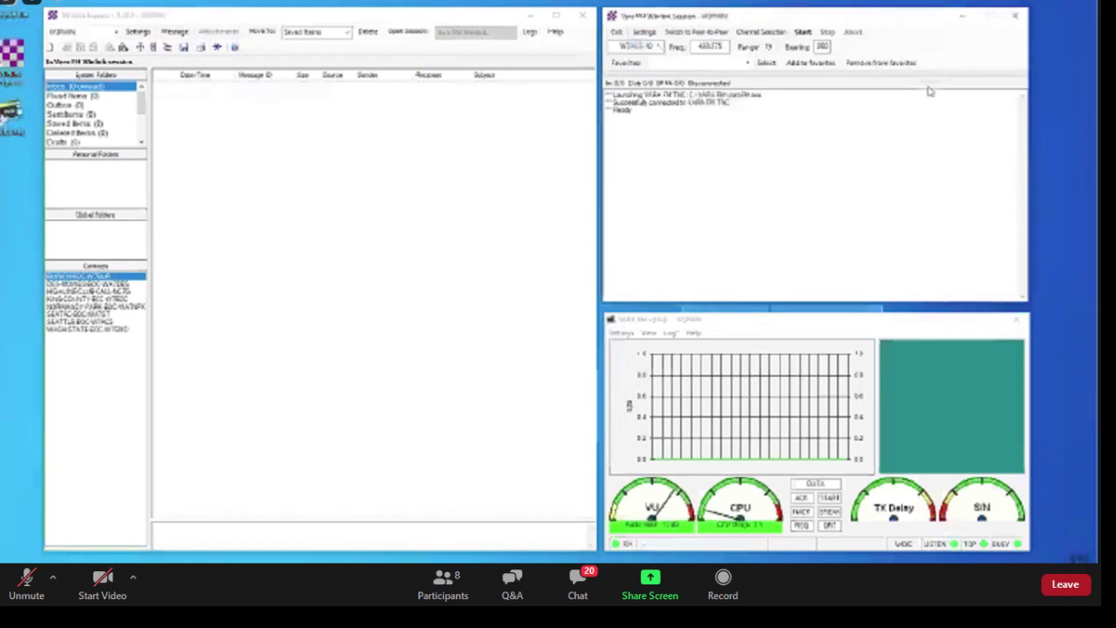
# Step: Run VARA FM's automatic drive level calibration with W7ACS-10, and close the sound card settings
pyautogui.click(626, 334)
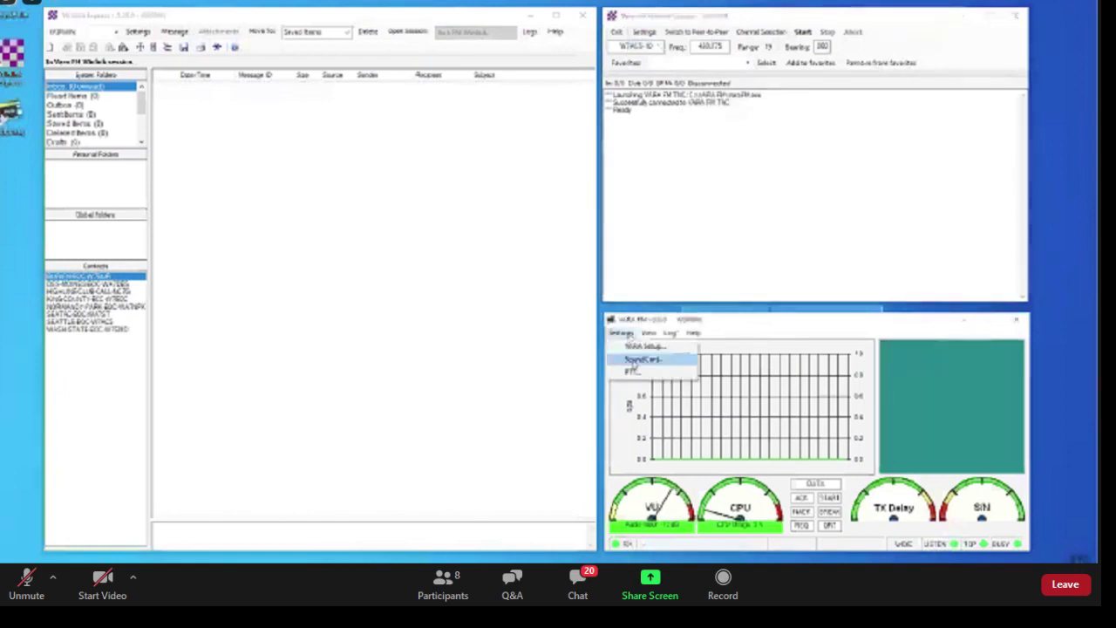
pyautogui.click(634, 360)
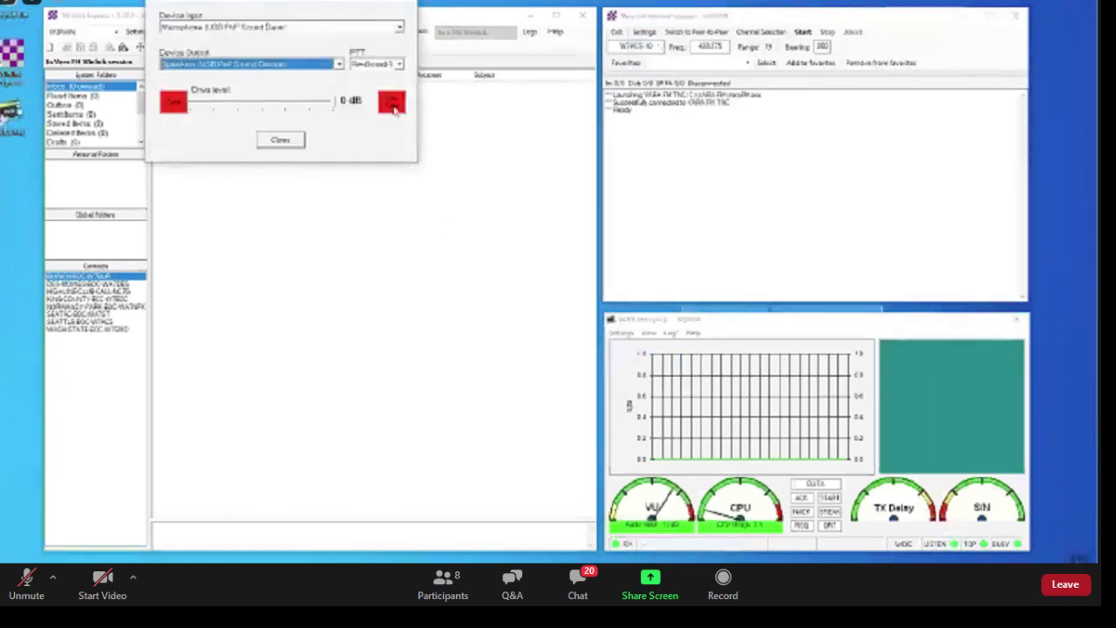
pyautogui.click(393, 105)
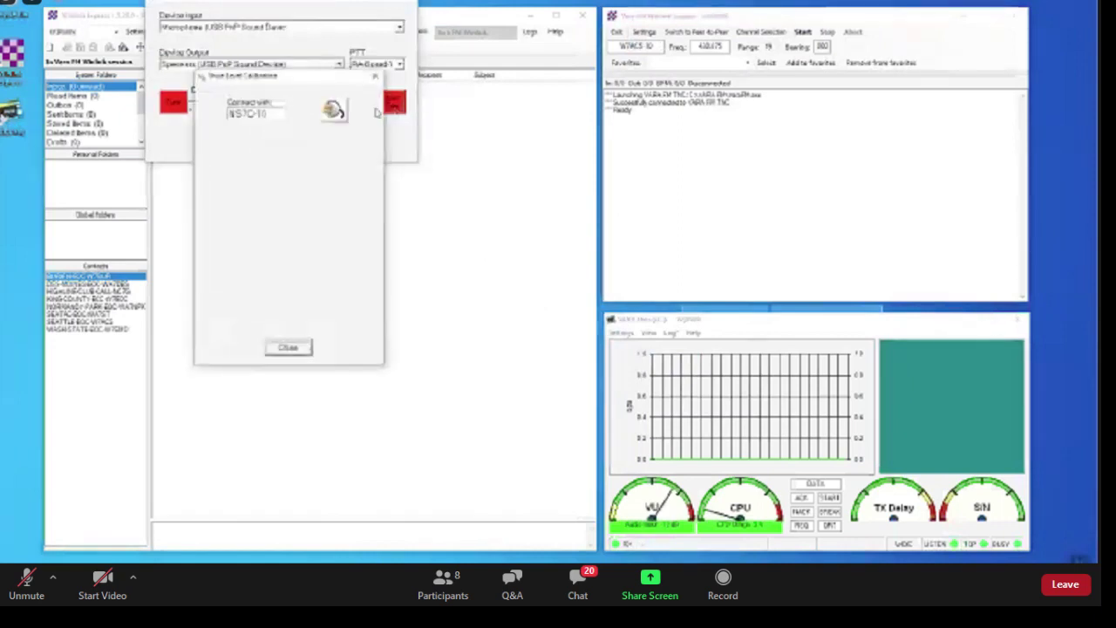
pyautogui.write('W7ACS-10')
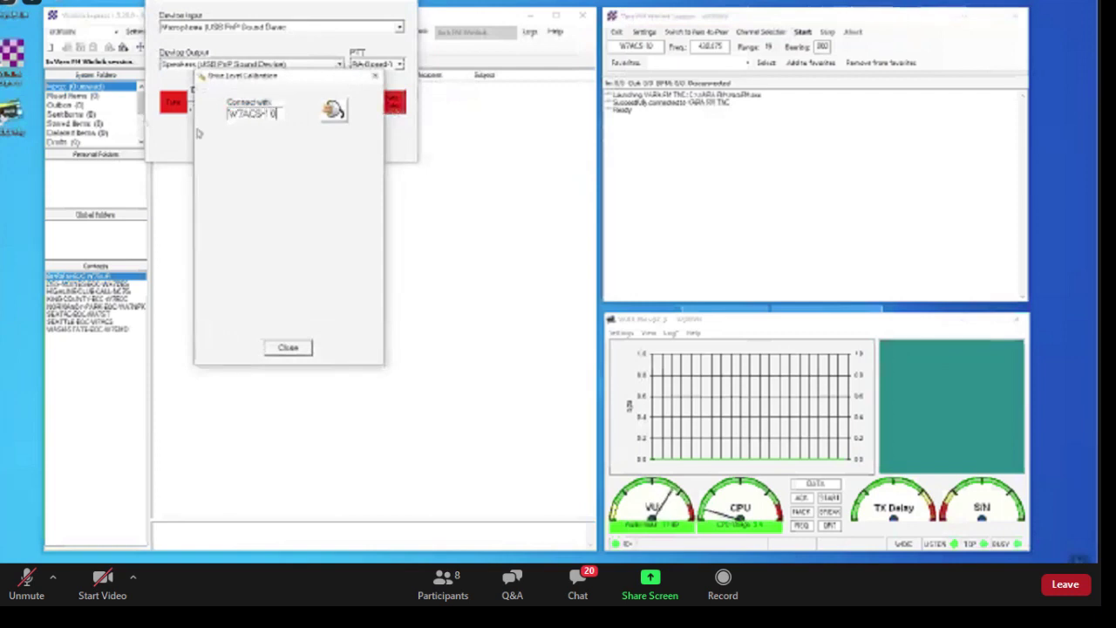
pyautogui.click(332, 110)
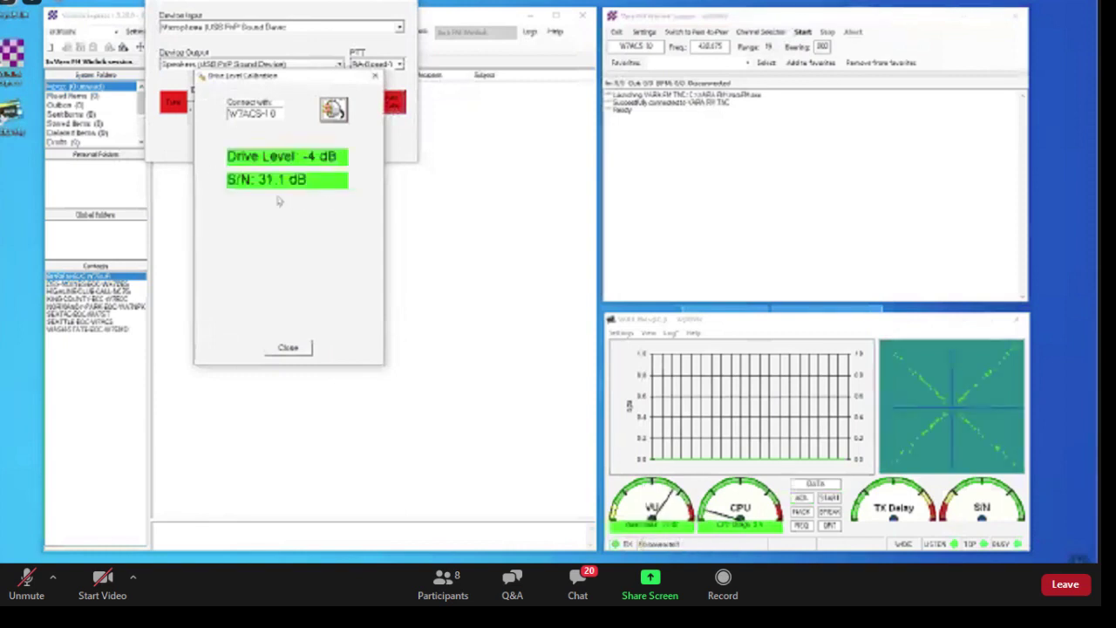
pyautogui.click(288, 347)
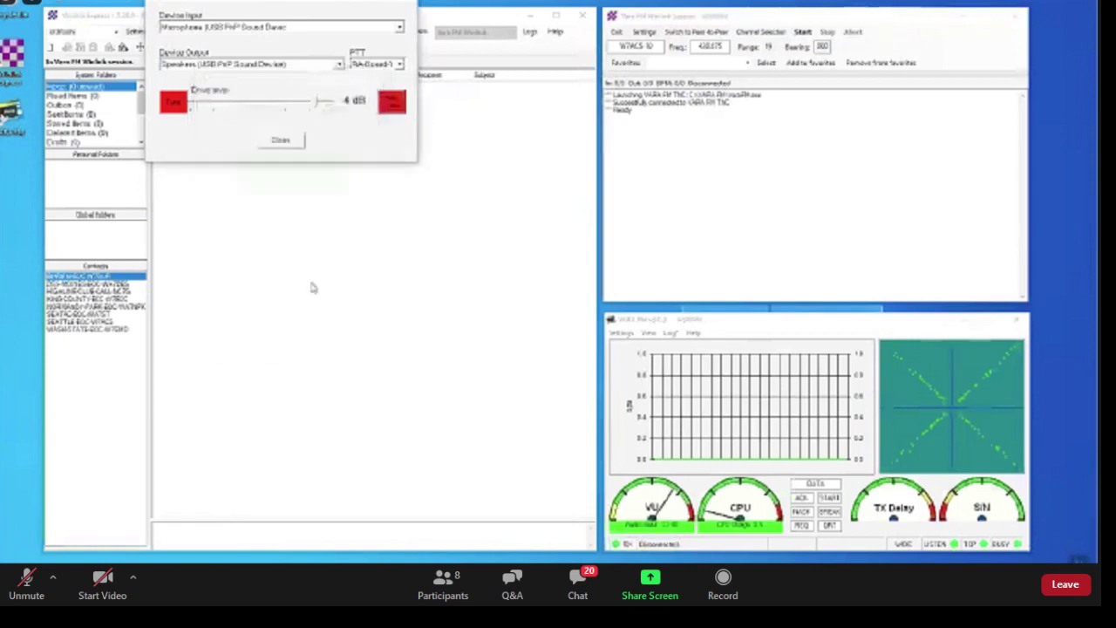
pyautogui.click(403, 5)
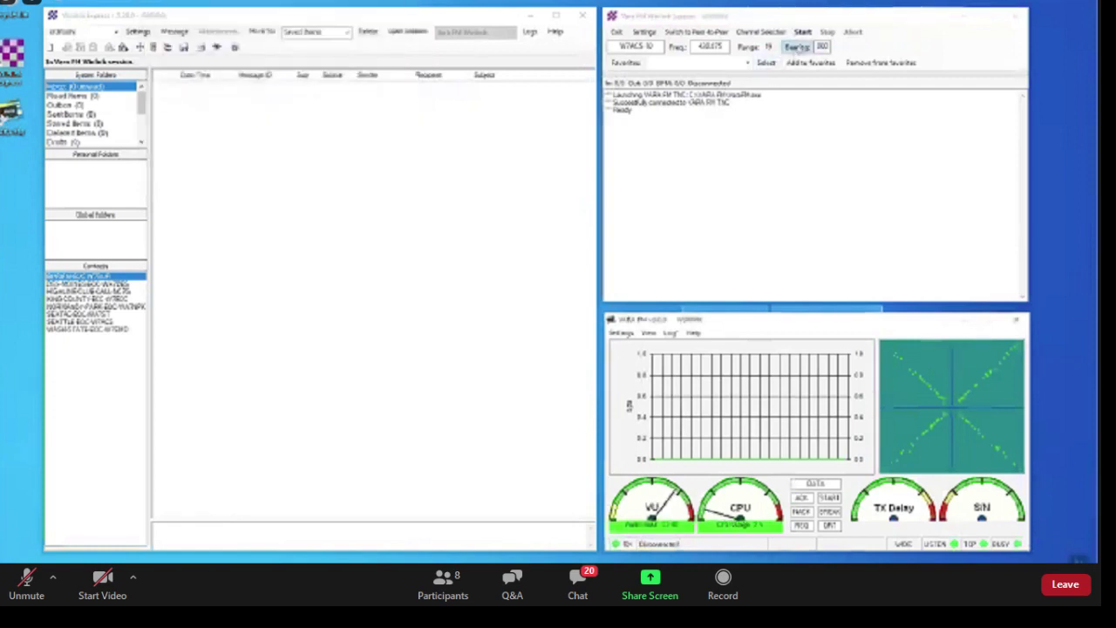
# Step: Connect to the gateway to download mail, and view the received message's picture attachment in Photos
pyautogui.click(802, 32)
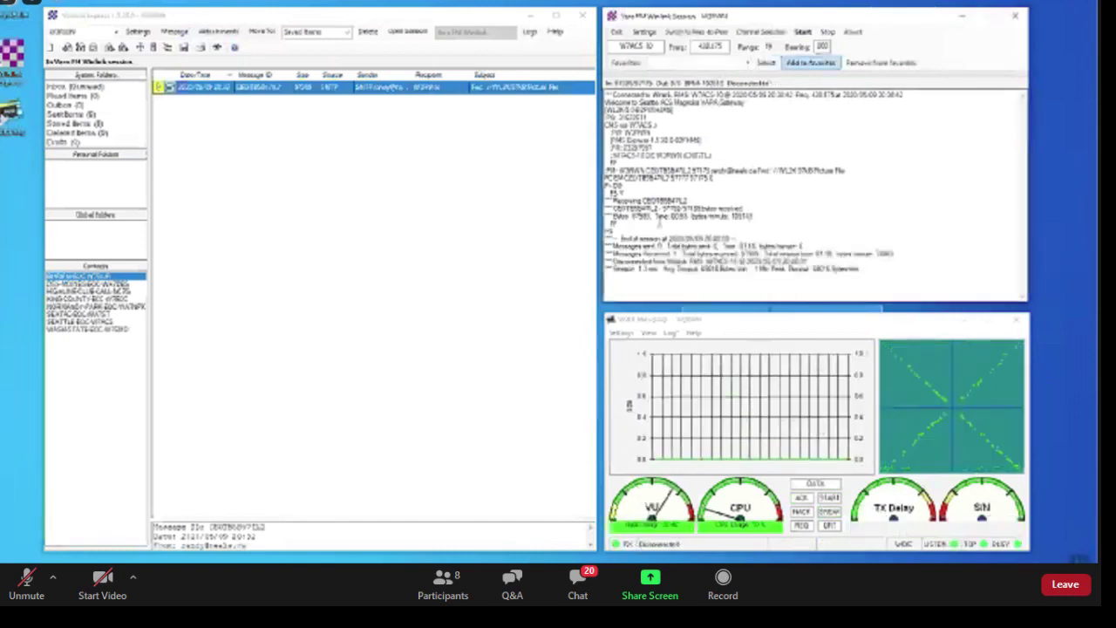
pyautogui.doubleClick(194, 88)
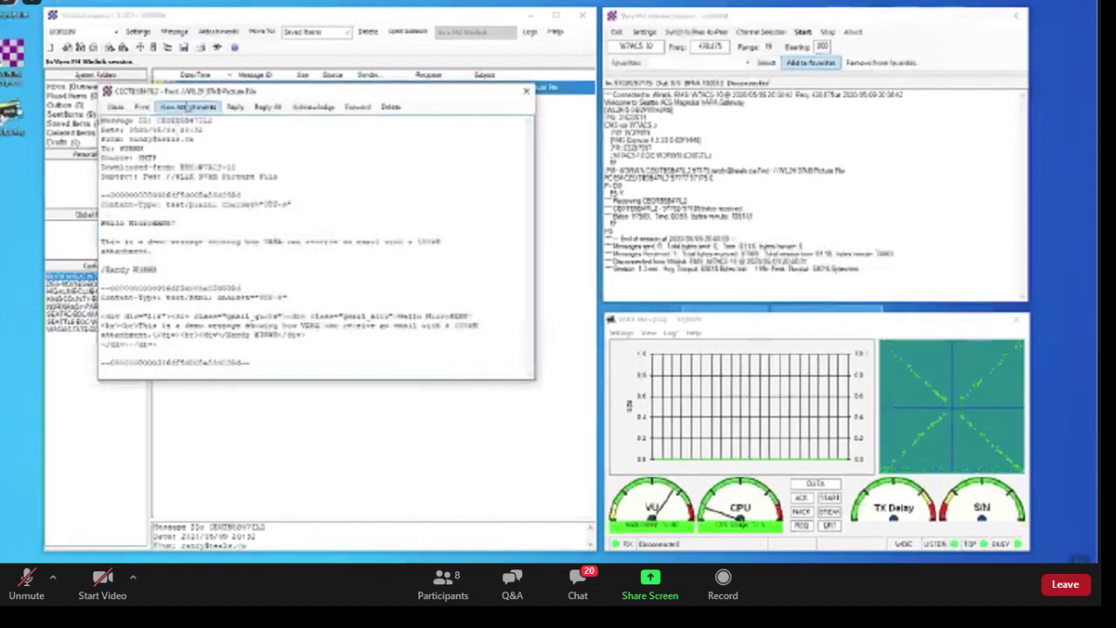
pyautogui.click(189, 107)
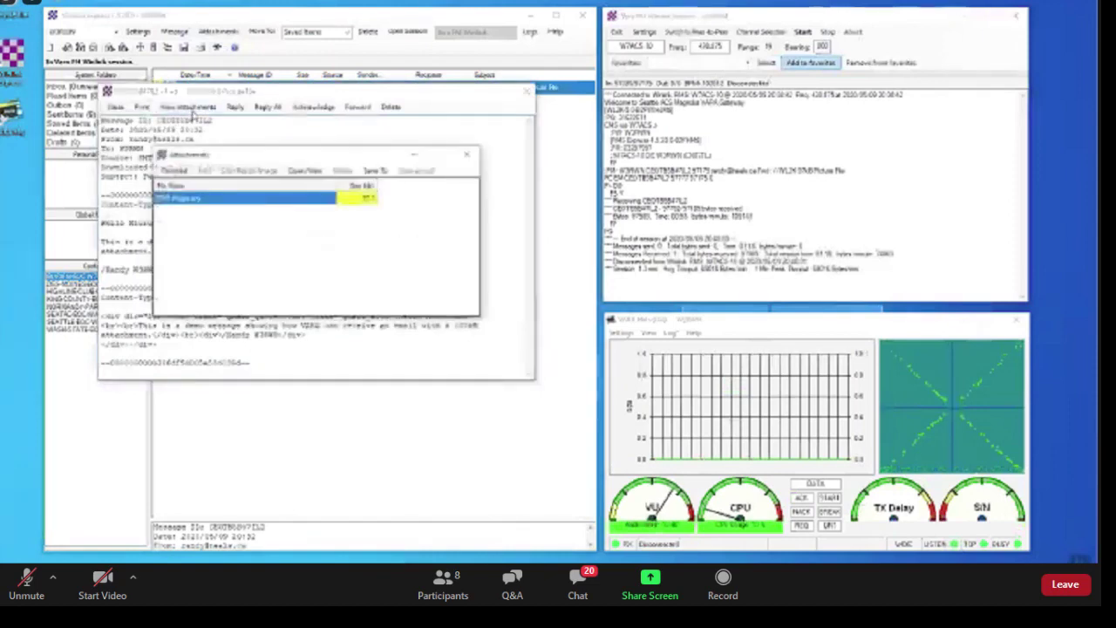
pyautogui.doubleClick(191, 205)
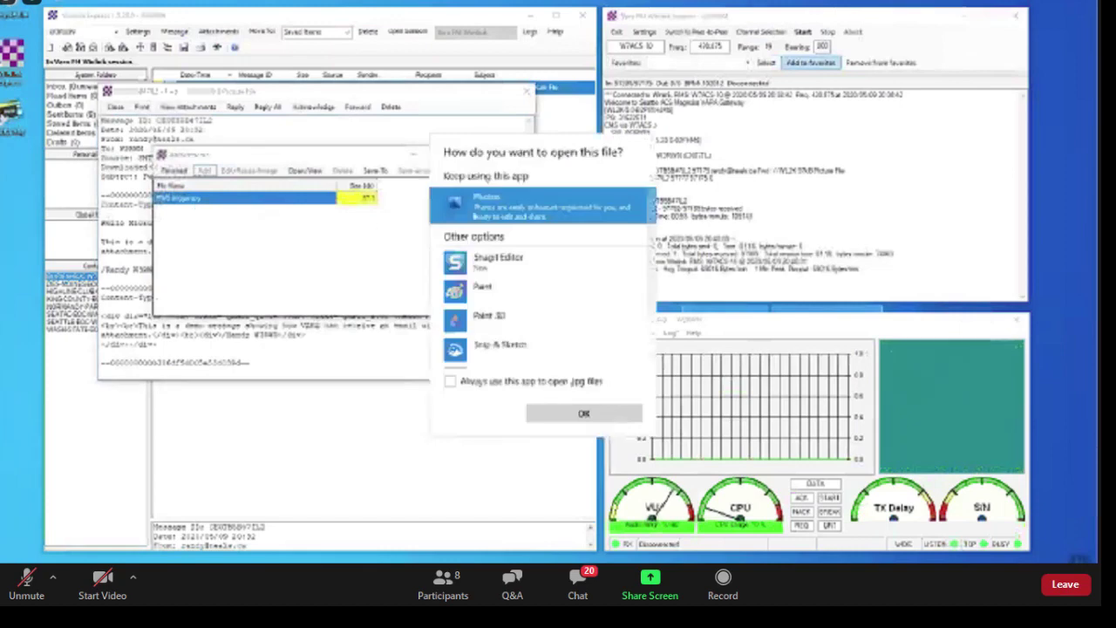
pyautogui.click(586, 416)
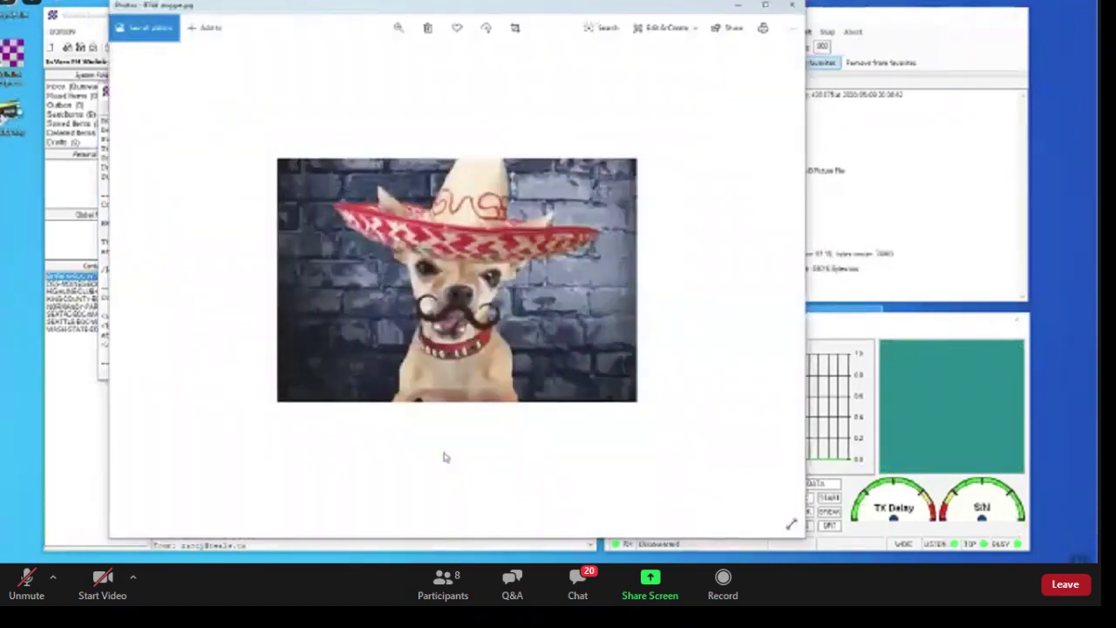
pyautogui.click(792, 6)
pyautogui.click(468, 154)
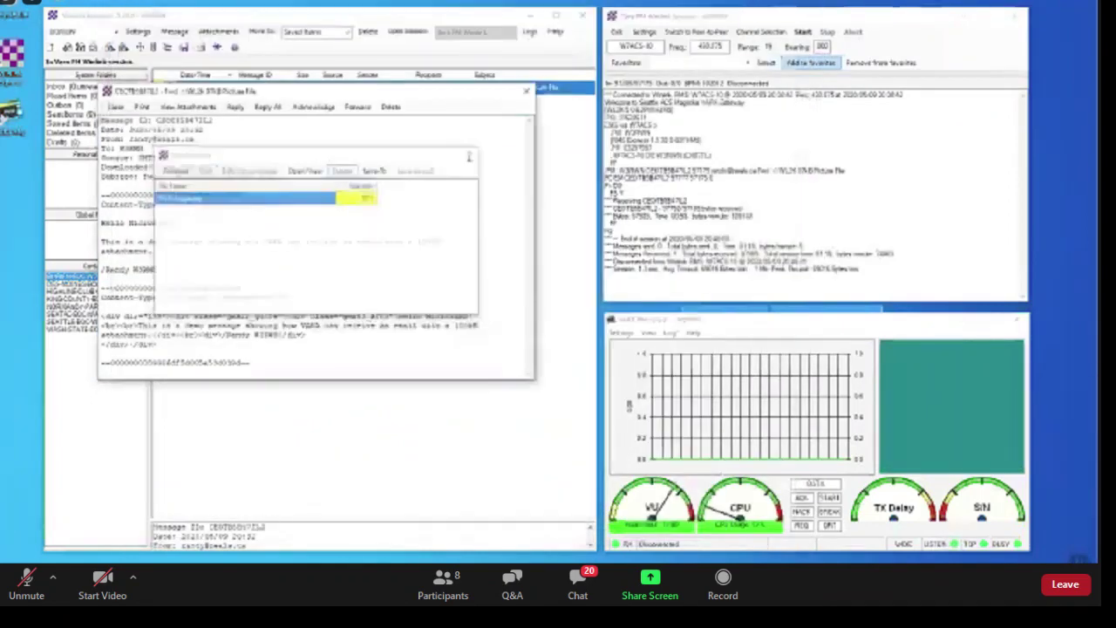
pyautogui.click(526, 90)
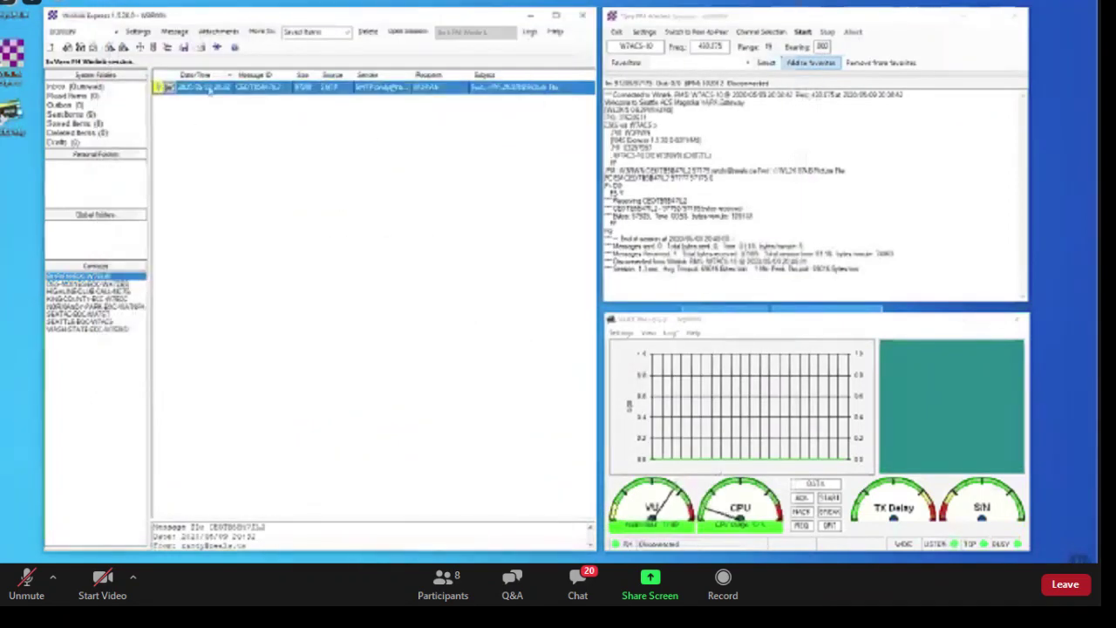
# Step: Reply to all on the received message with "OK, got the message" and "Here's that Excel file you wanted" above the quoted text
pyautogui.doubleClick(209, 89)
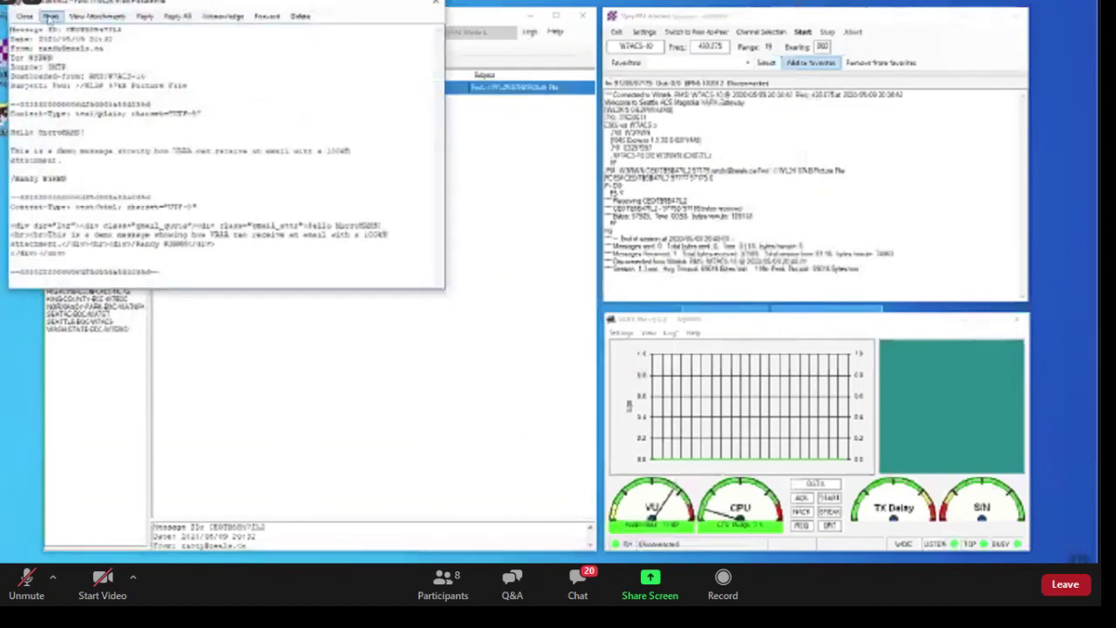
pyautogui.click(177, 16)
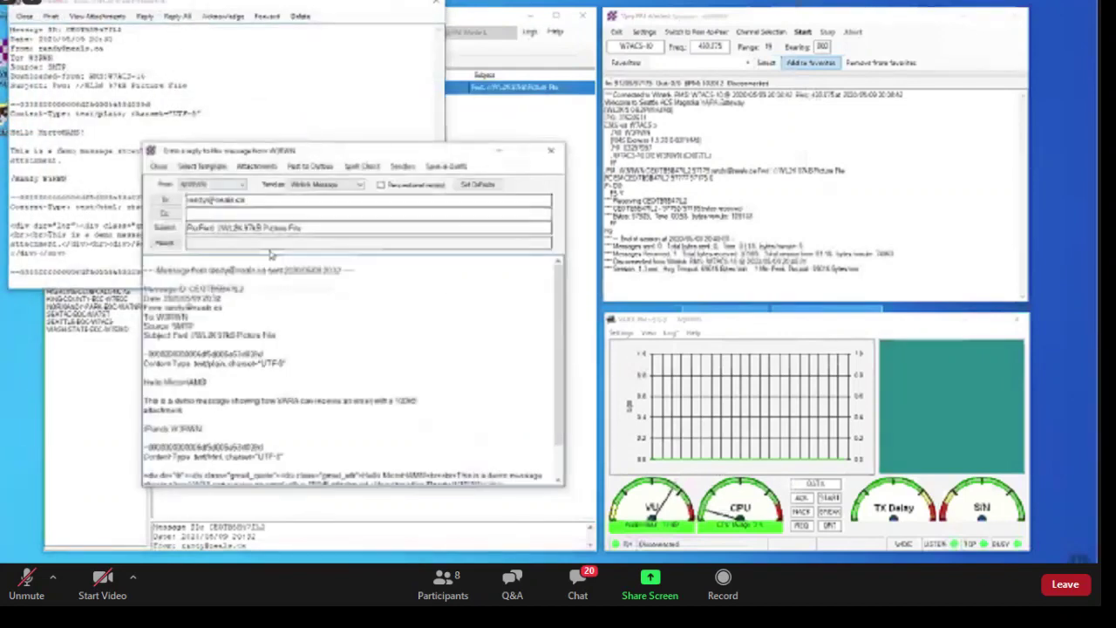
pyautogui.press('Return')
pyautogui.press('Return')
pyautogui.write('Hi Randy, got the')
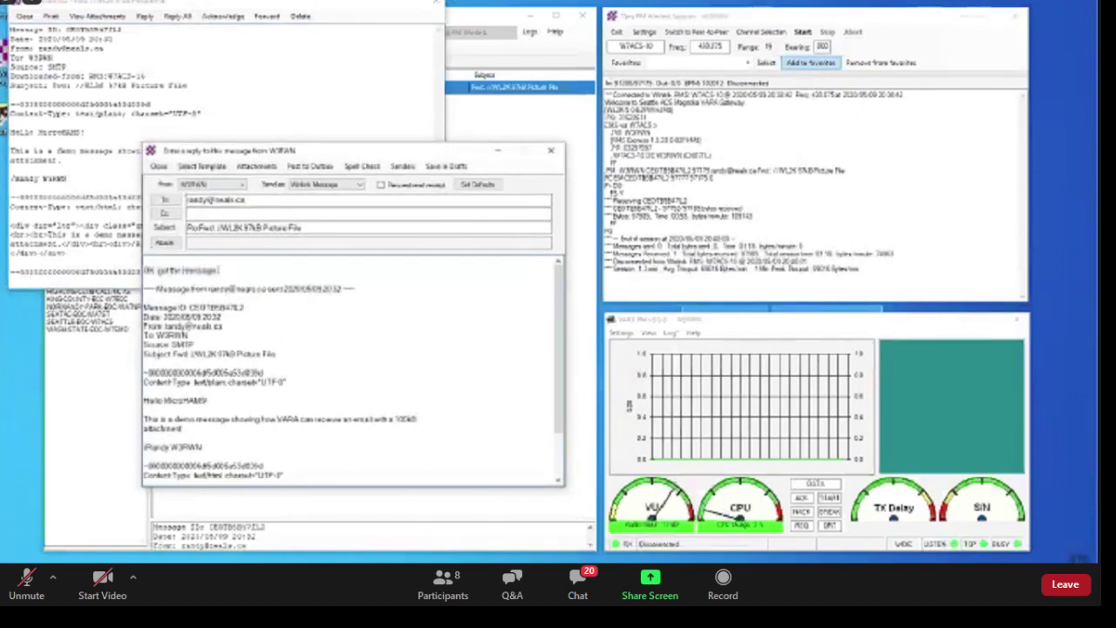
pyautogui.press('Return')
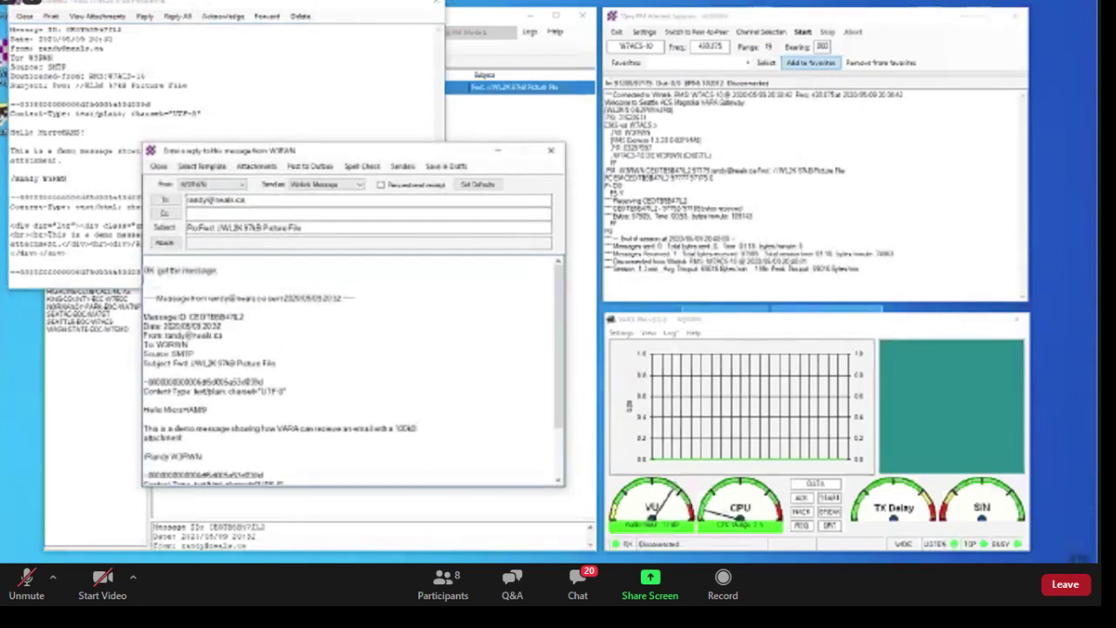
pyautogui.write("Here's that Email")
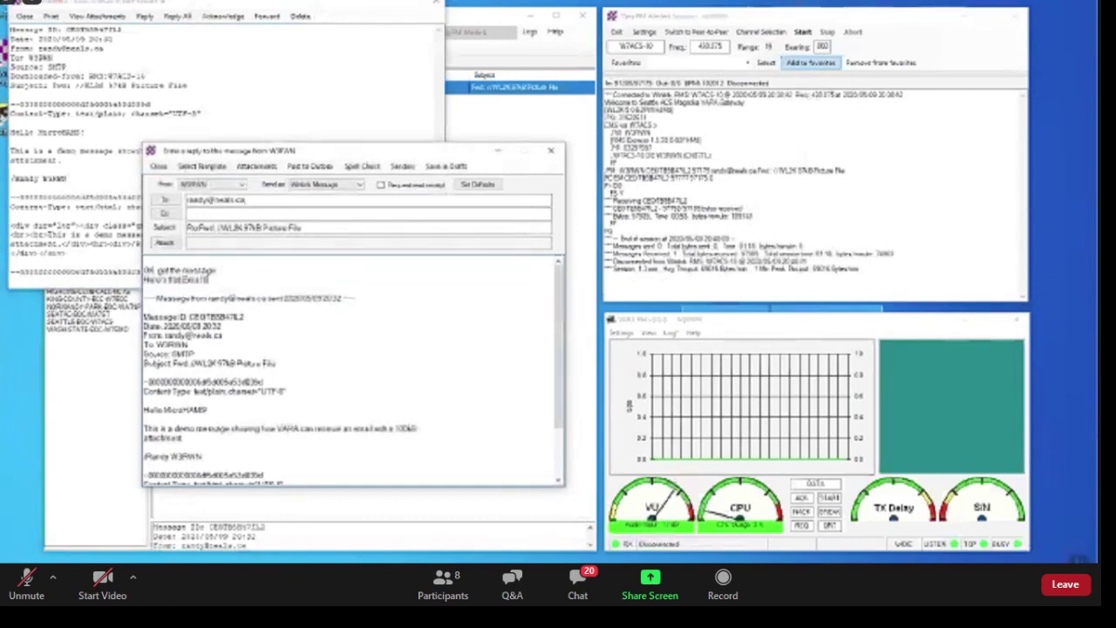
pyautogui.write('you wanted')
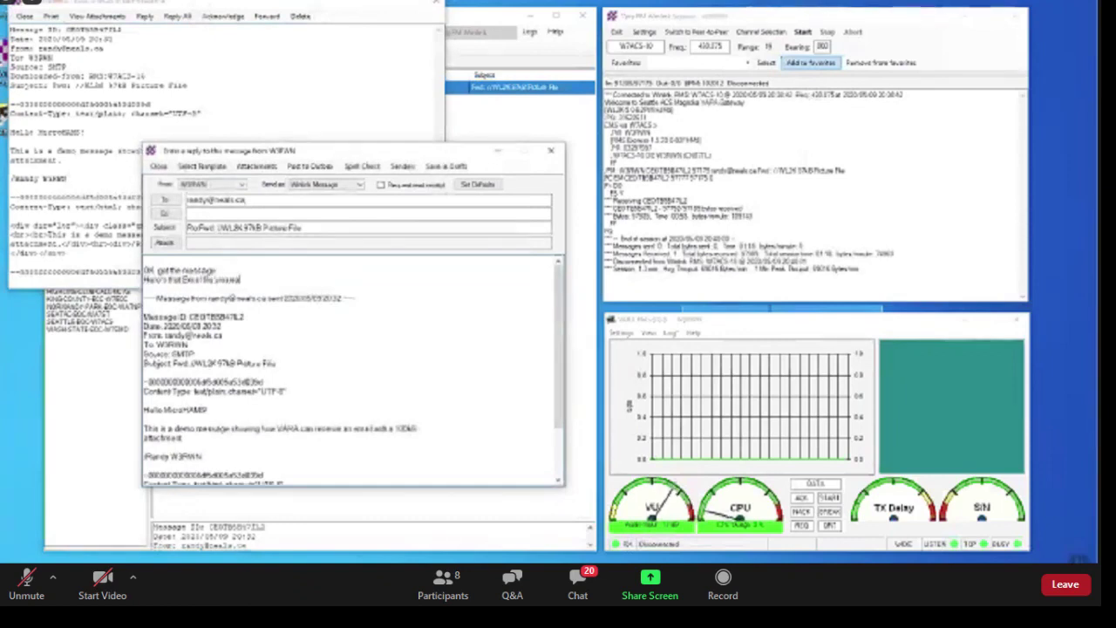
pyautogui.press('Return')
pyautogui.press('Return')
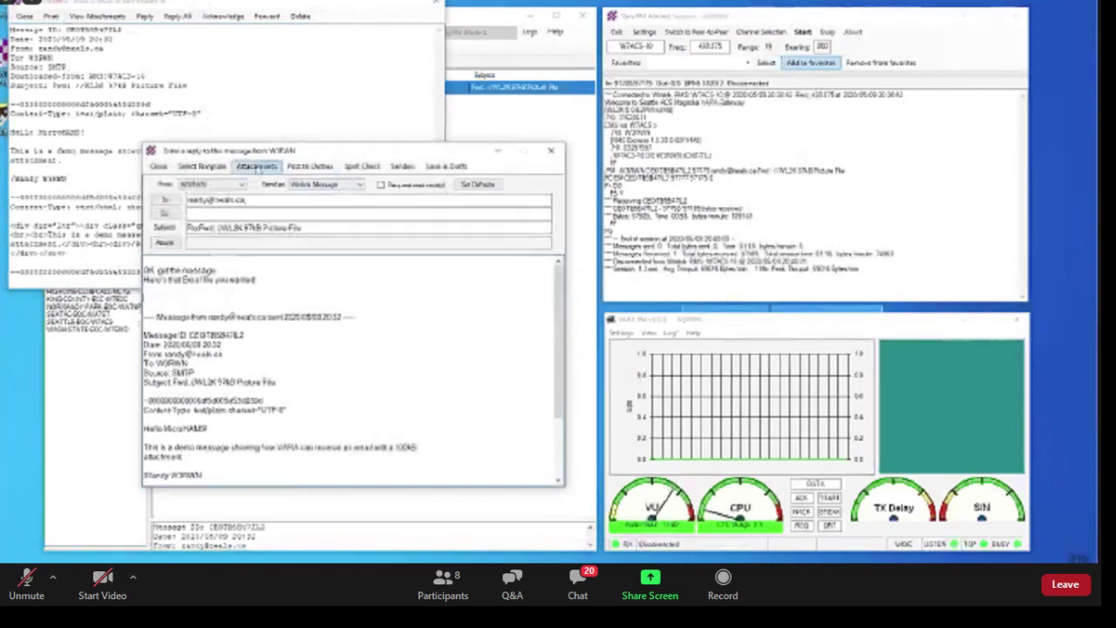
# Step: Attach the 42 kB Excel test file from the Downloads folder to the reply
pyautogui.click(257, 165)
pyautogui.click(240, 253)
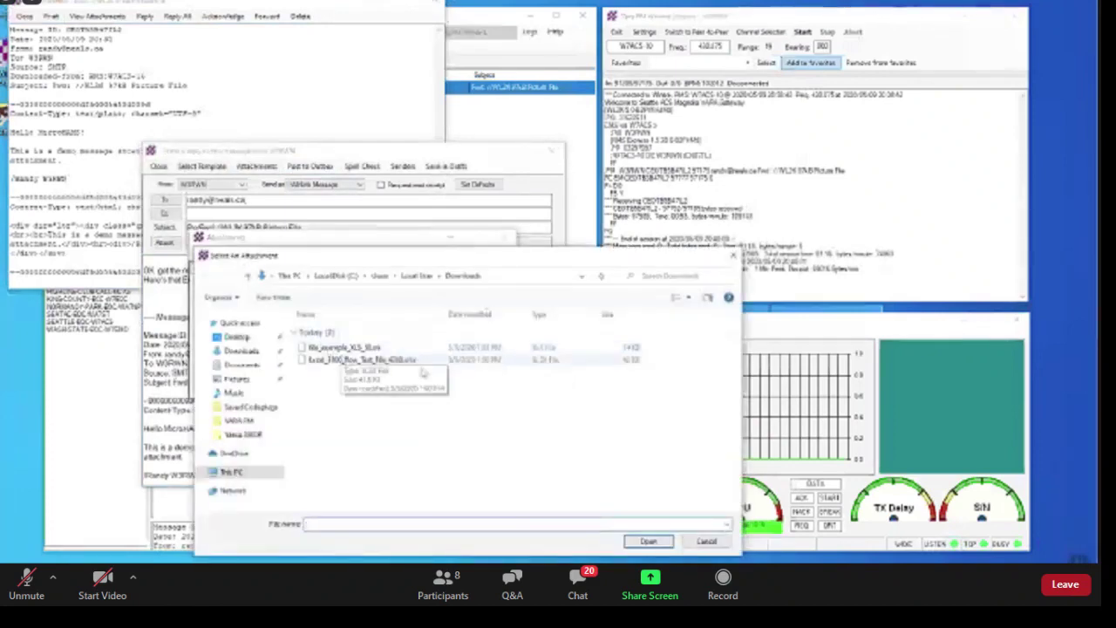
pyautogui.click(391, 361)
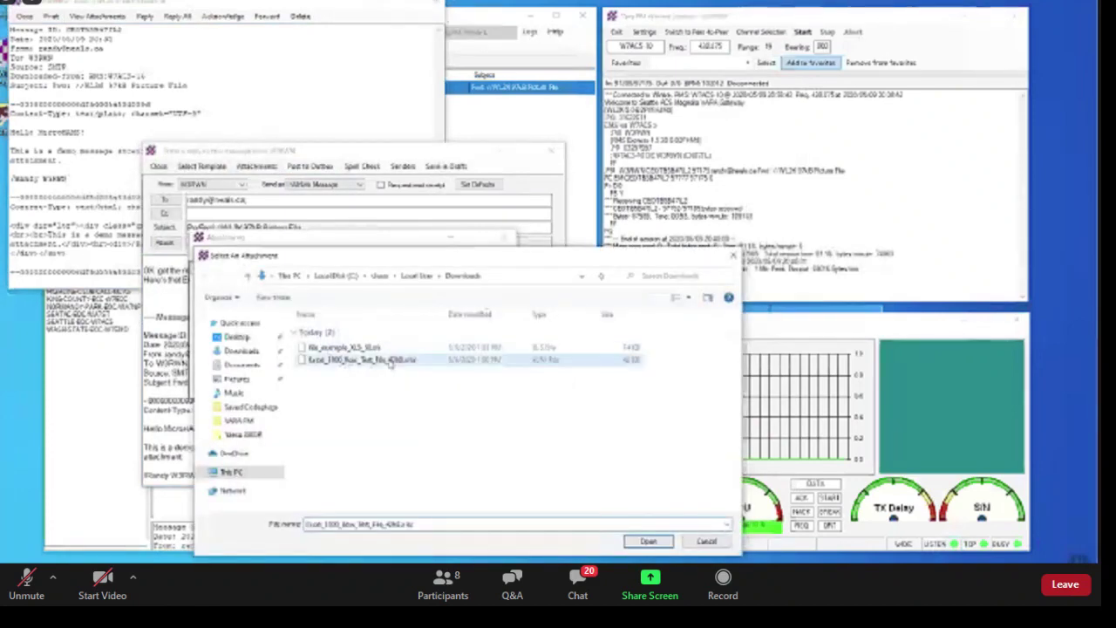
pyautogui.click(648, 542)
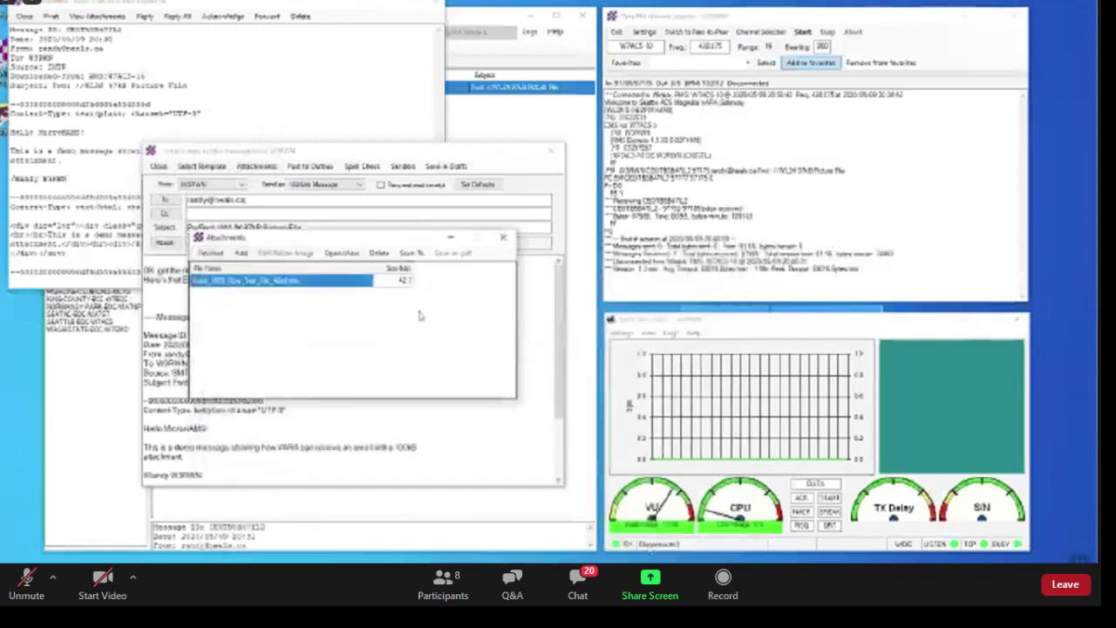
pyautogui.click(203, 253)
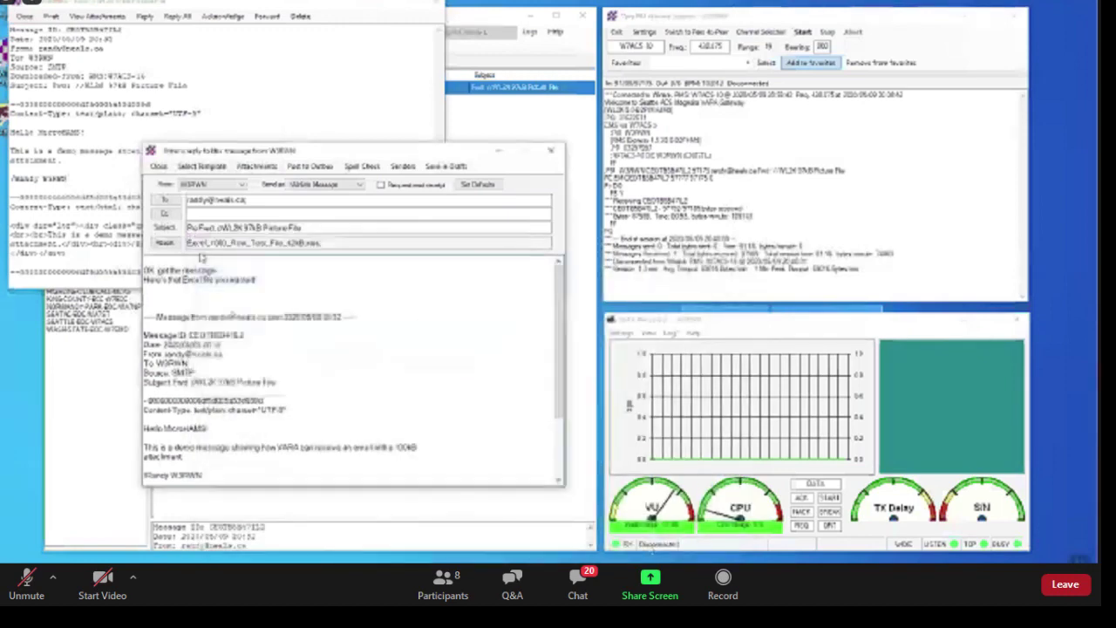
# Step: Post the reply to the outbox, close the original message and connect to the gateway to send it
pyautogui.click(330, 170)
pyautogui.click(429, 9)
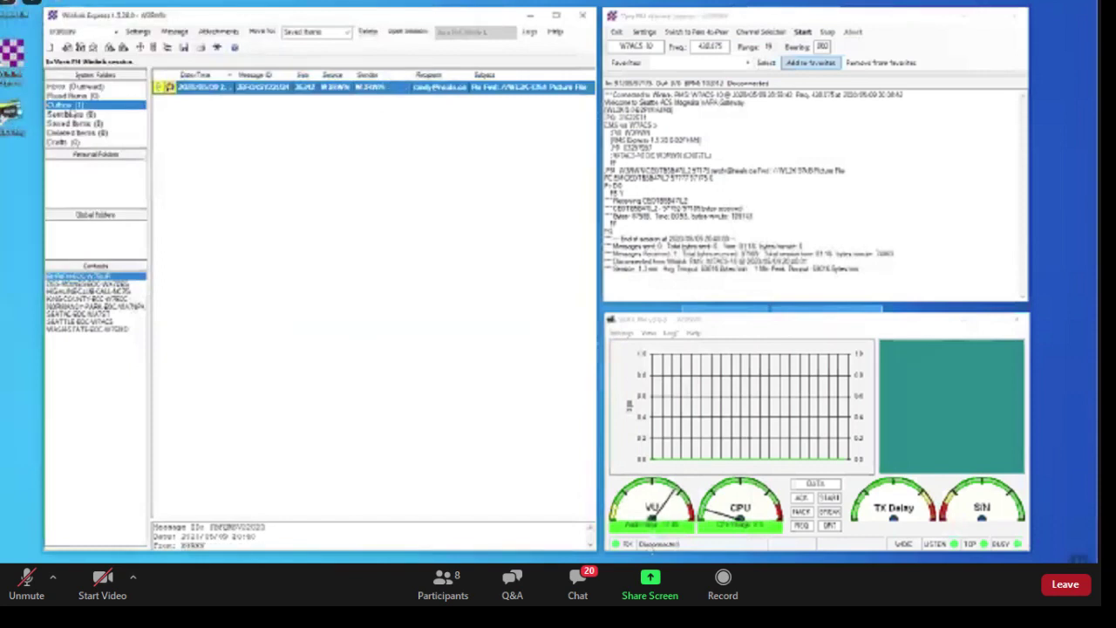
pyautogui.click(804, 33)
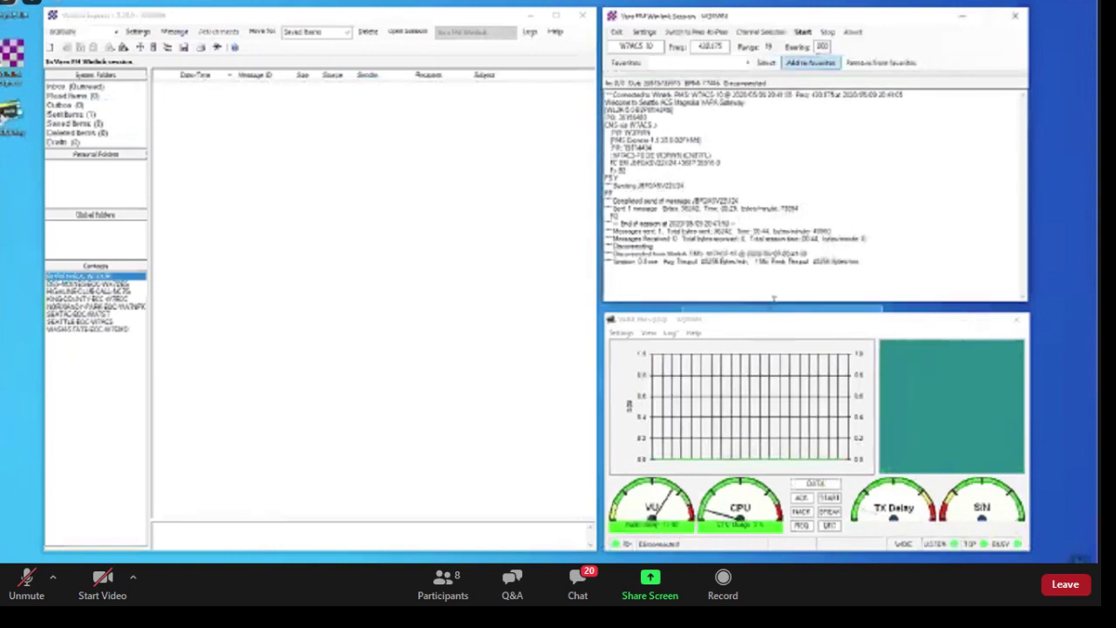
# Step: Start a new message addressed to NC7G and attach file_example_XLS_50.xls from the Downloads folder
pyautogui.click(52, 70)
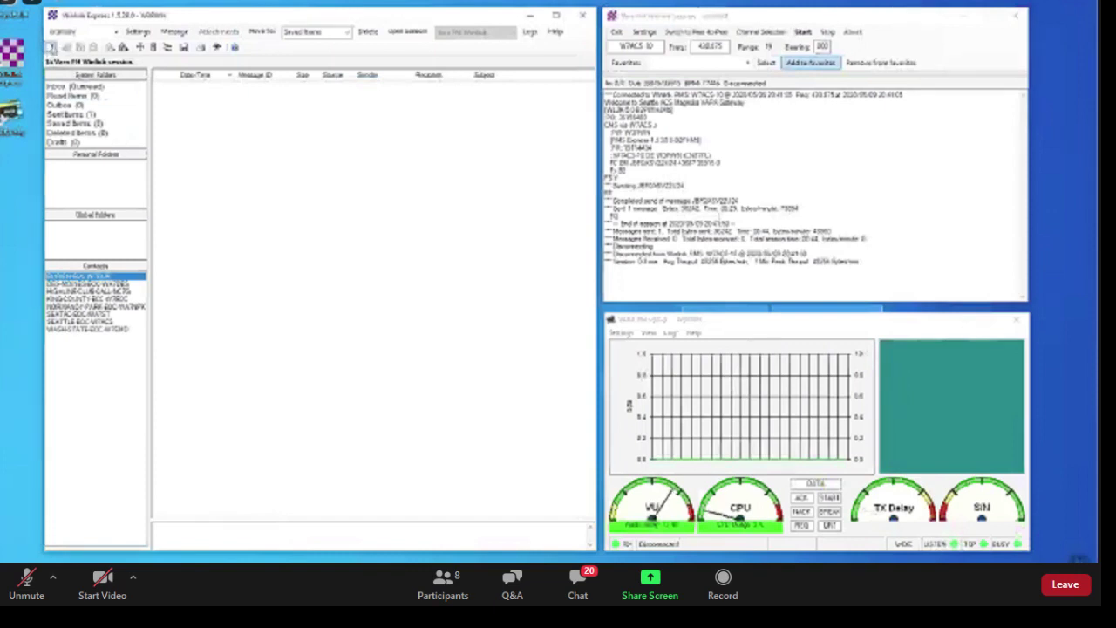
pyautogui.click(49, 47)
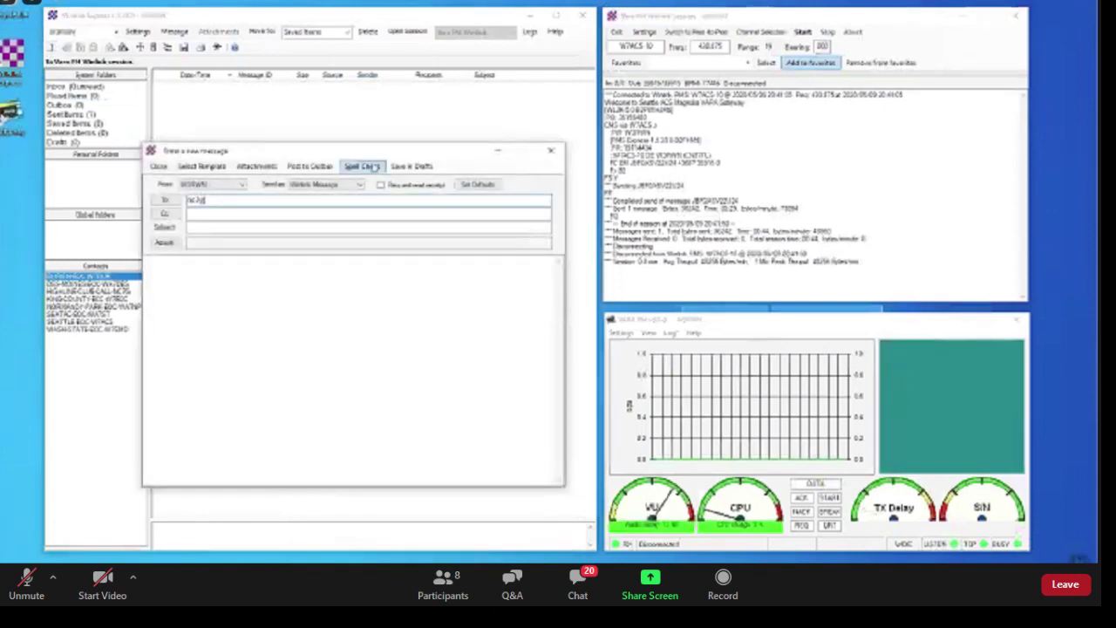
pyautogui.click(261, 167)
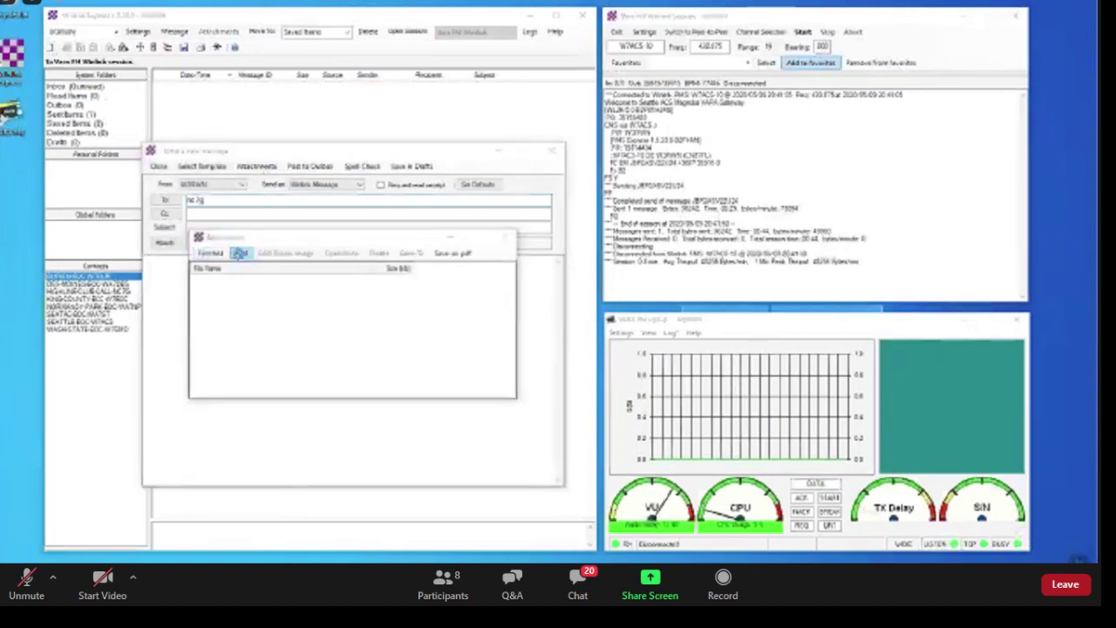
pyautogui.click(239, 253)
pyautogui.click(345, 349)
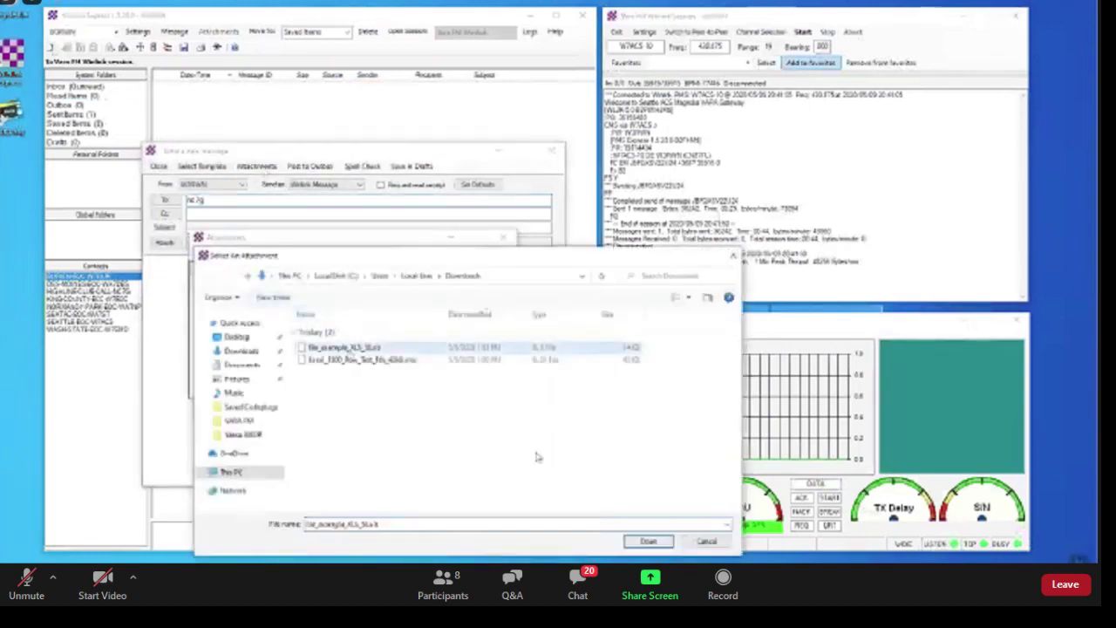
pyautogui.click(647, 541)
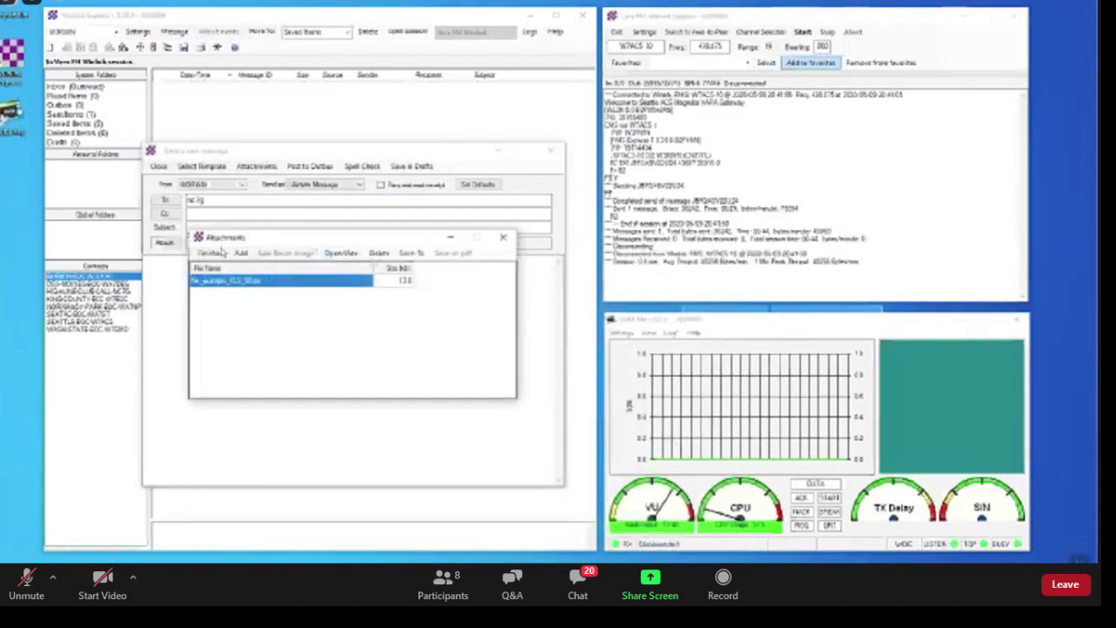
pyautogui.click(222, 252)
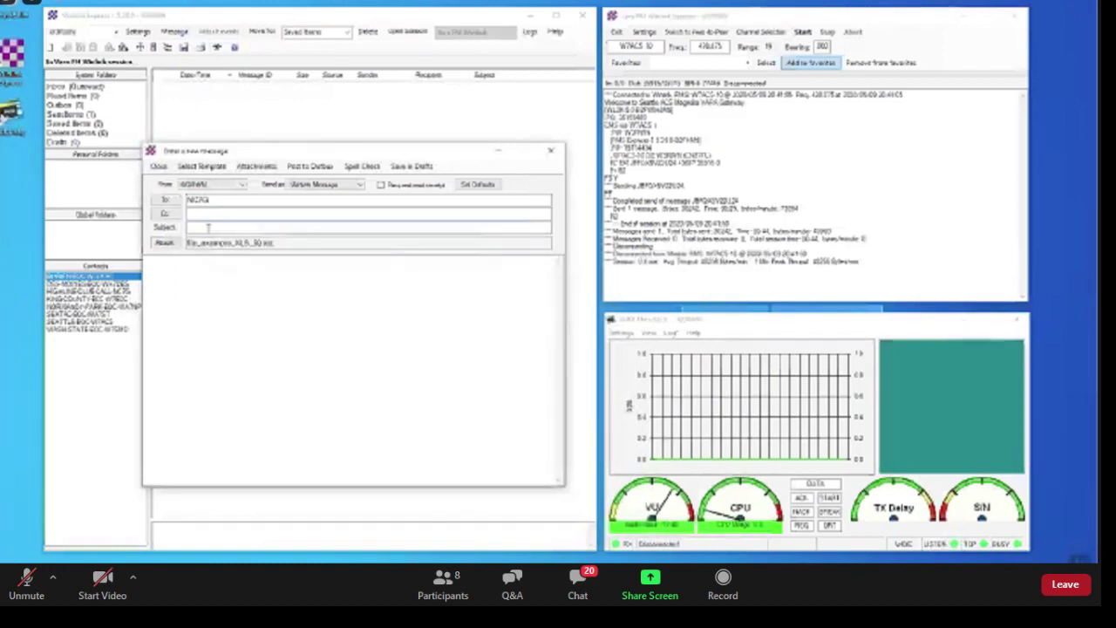
# Step: Give the message the subject "5kB Excel file" and send it through the outbox over the W7ACS-10 gateway
pyautogui.write('kB')
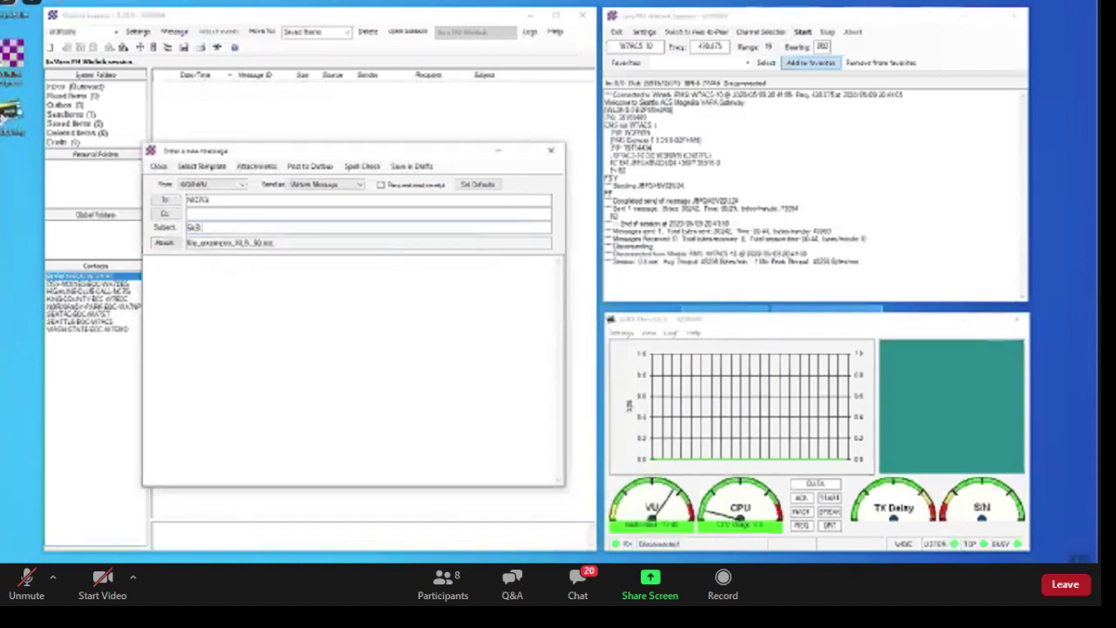
pyautogui.write(' Email wi')
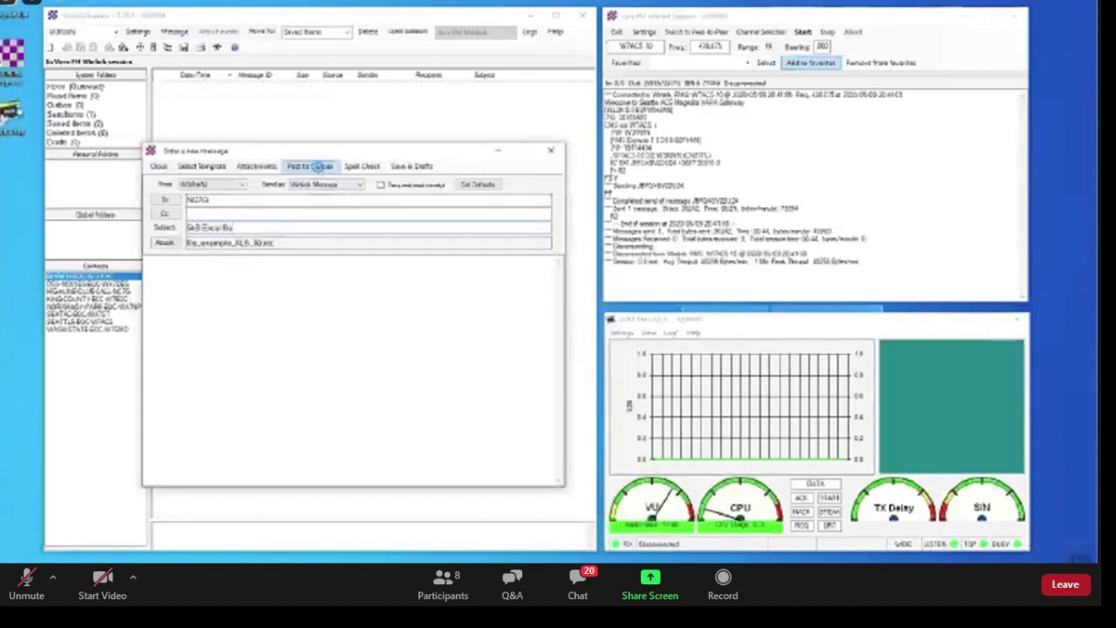
pyautogui.click(320, 172)
pyautogui.click(802, 31)
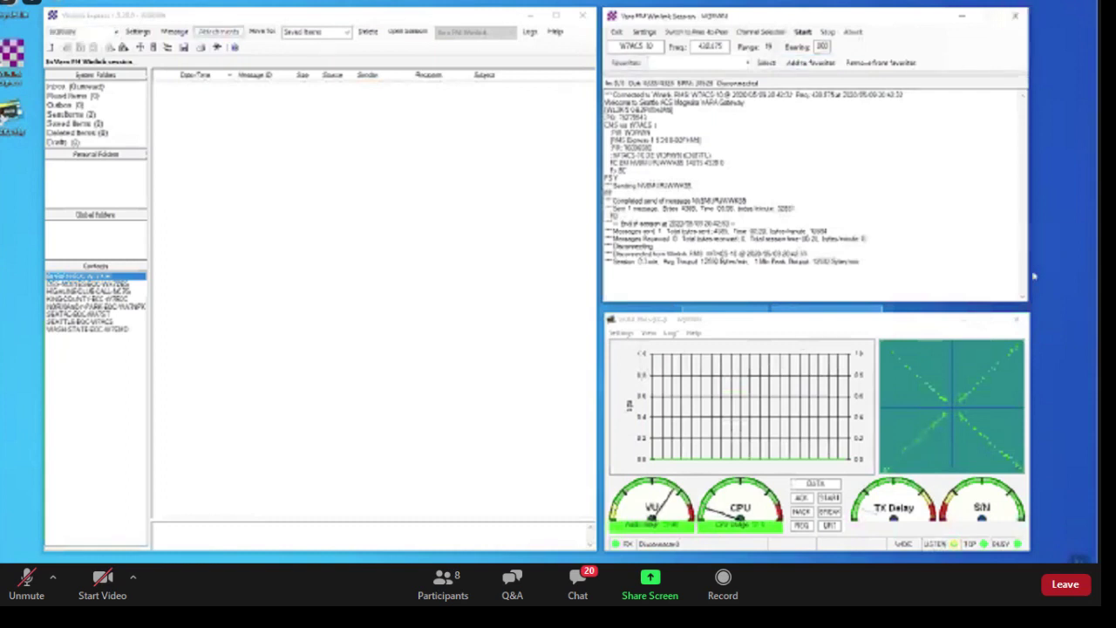
# Step: Close the current VARA session, switch the active callsign to NC7G and open a Vara FM Winlink session
pyautogui.click(1017, 319)
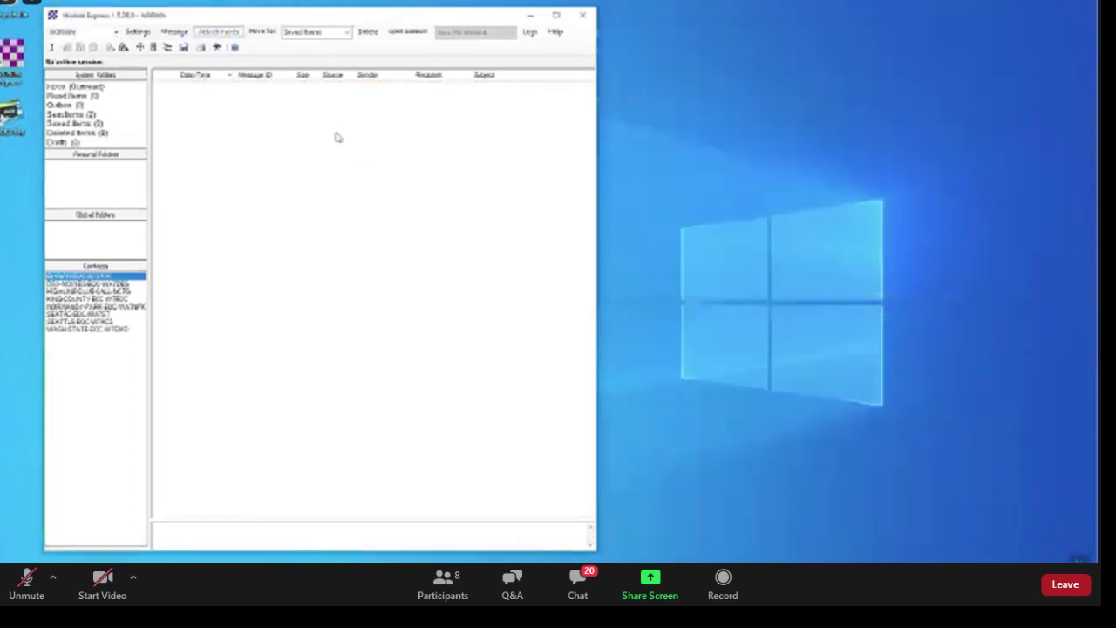
pyautogui.click(115, 31)
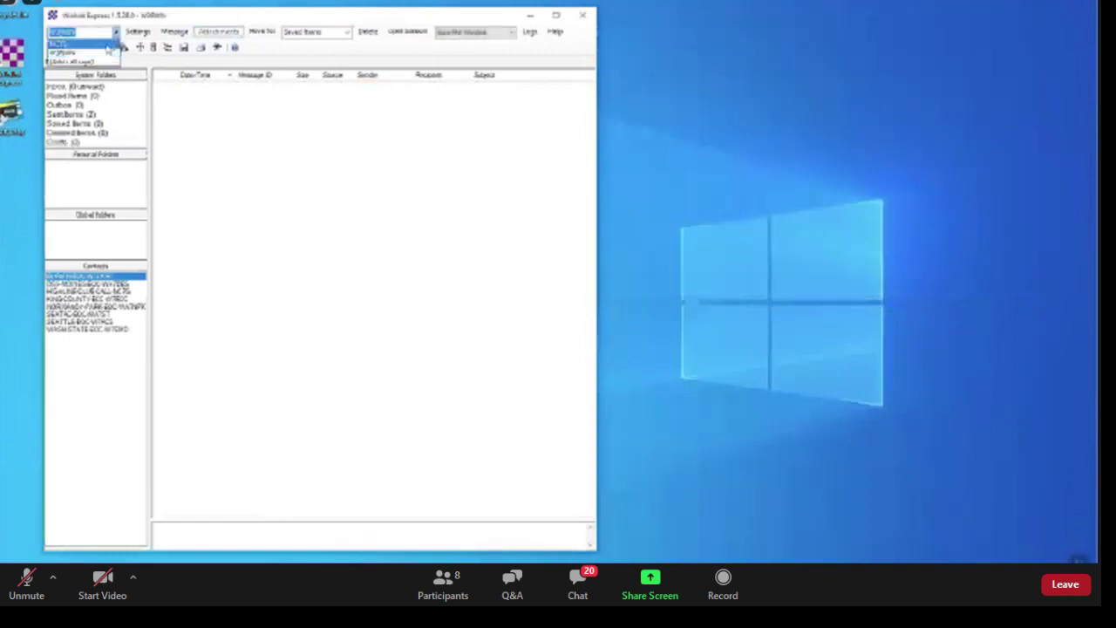
pyautogui.click(65, 50)
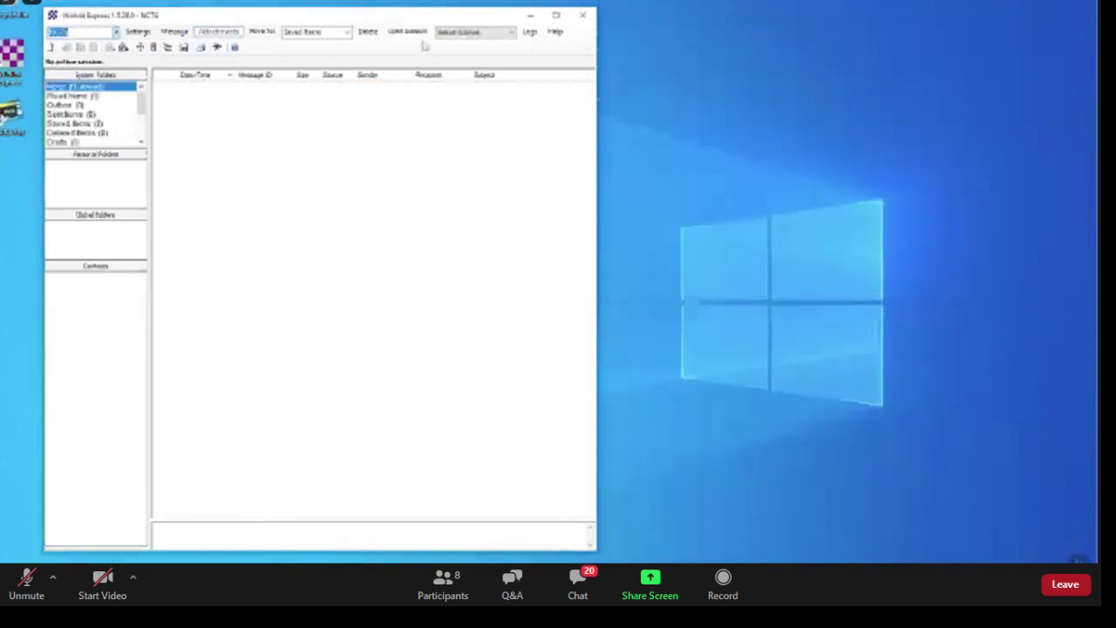
pyautogui.click(511, 32)
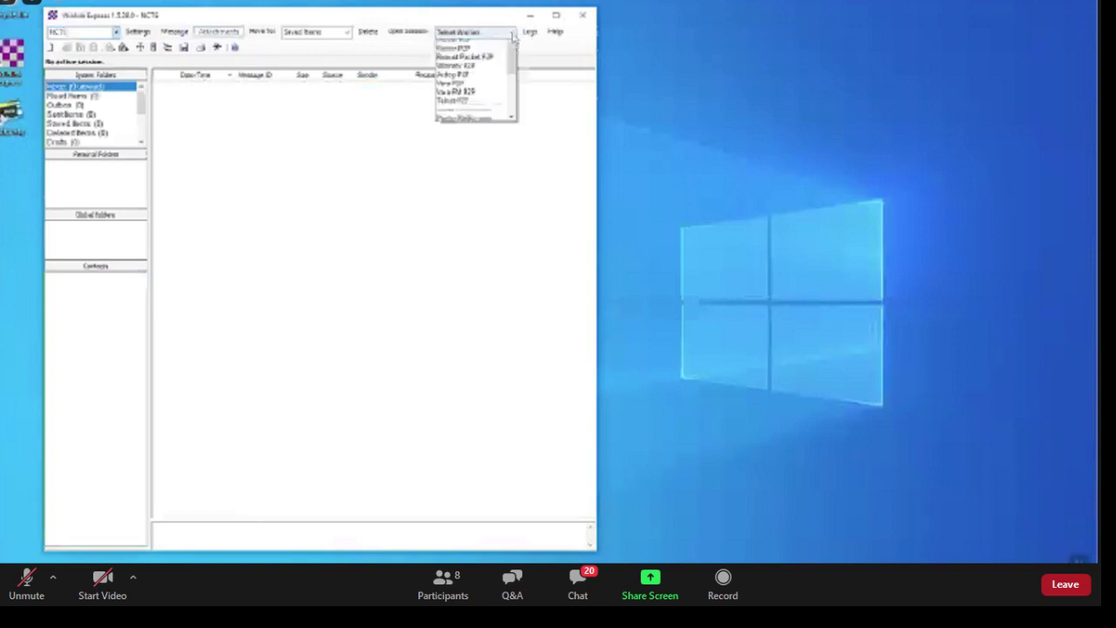
pyautogui.click(479, 105)
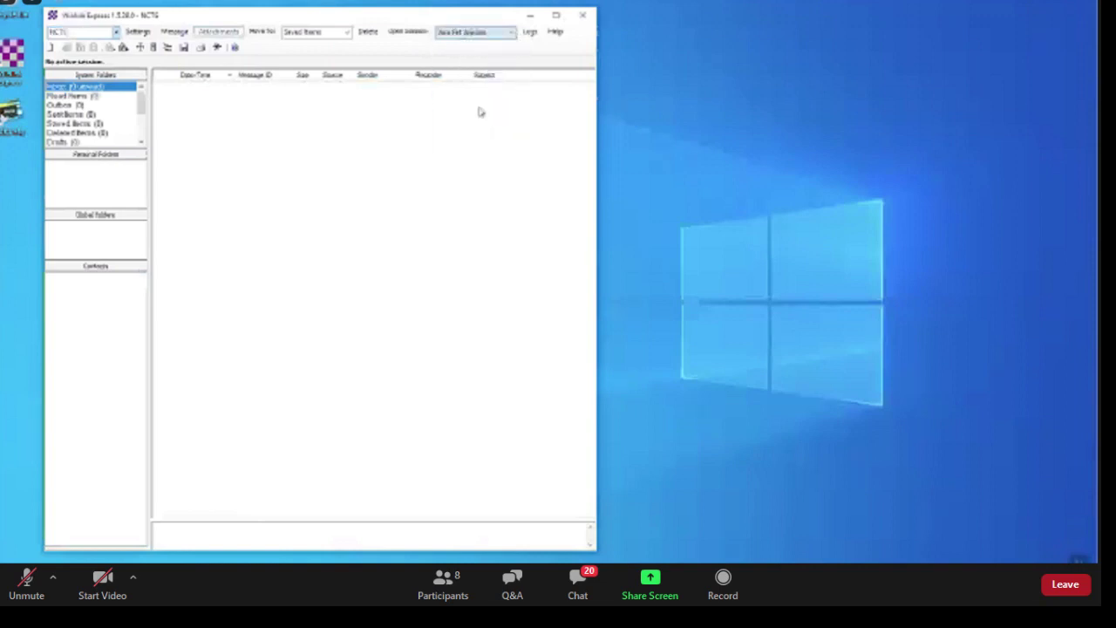
pyautogui.click(417, 33)
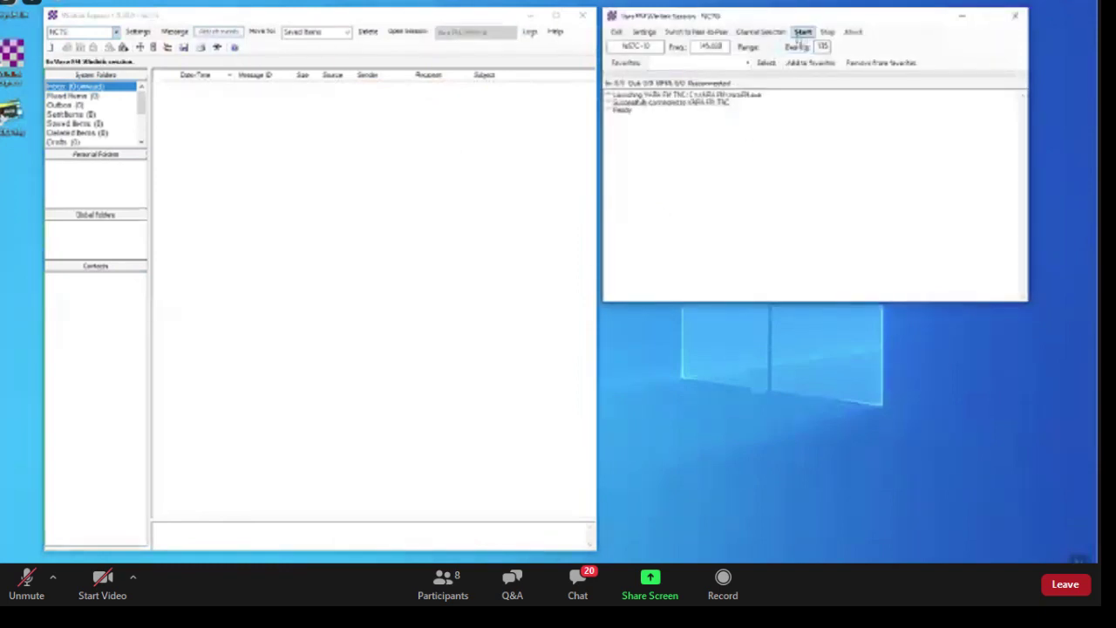
# Step: Choose the NS7C-10 gateway on 145.030 MHz as the session's channel
pyautogui.click(761, 31)
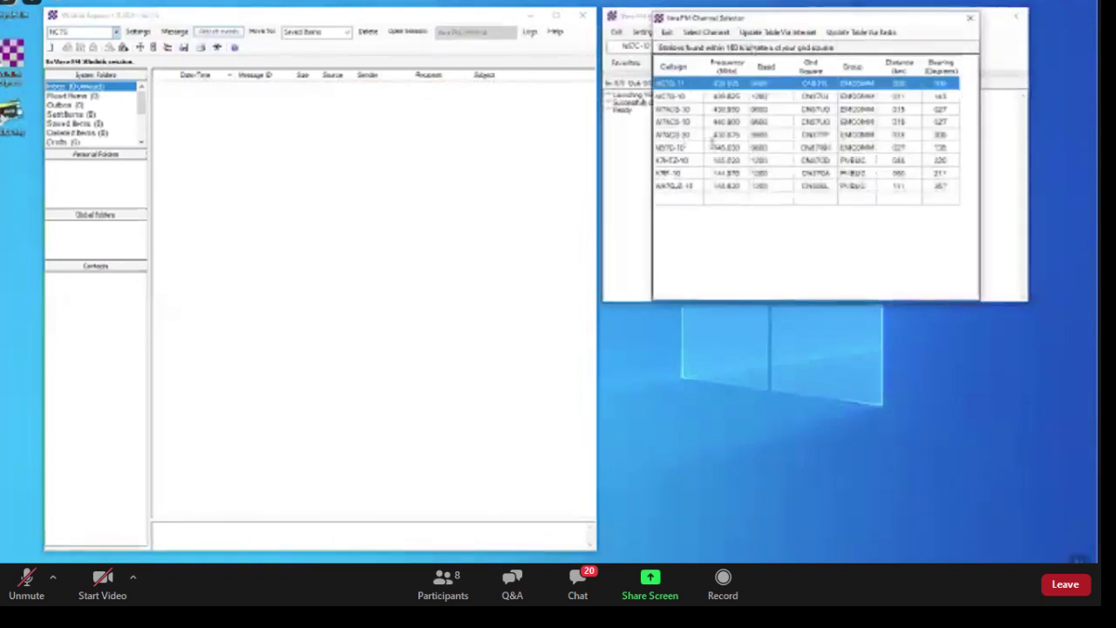
pyautogui.click(738, 149)
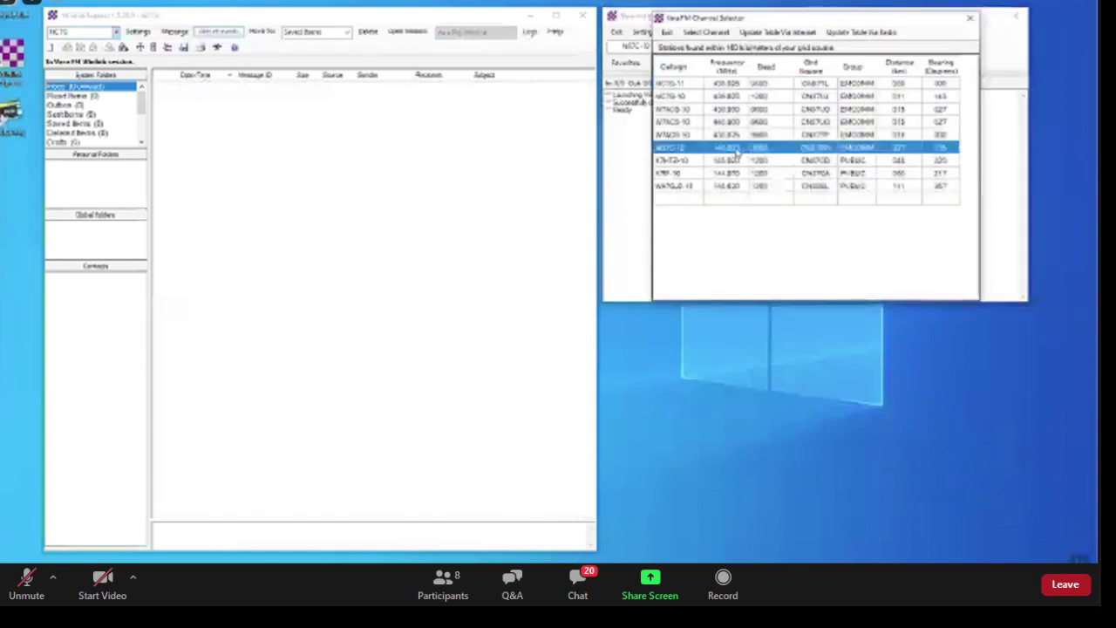
pyautogui.doubleClick(738, 148)
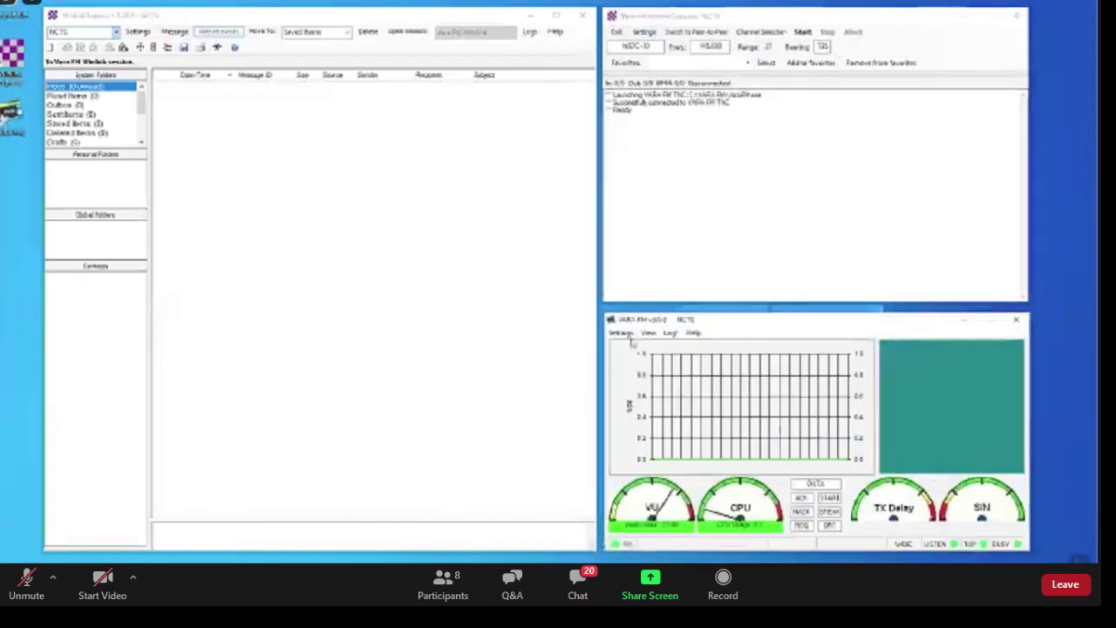
# Step: Run the VARA FM drive level calibration with NS7C-10 and close the sound card settings
pyautogui.click(620, 334)
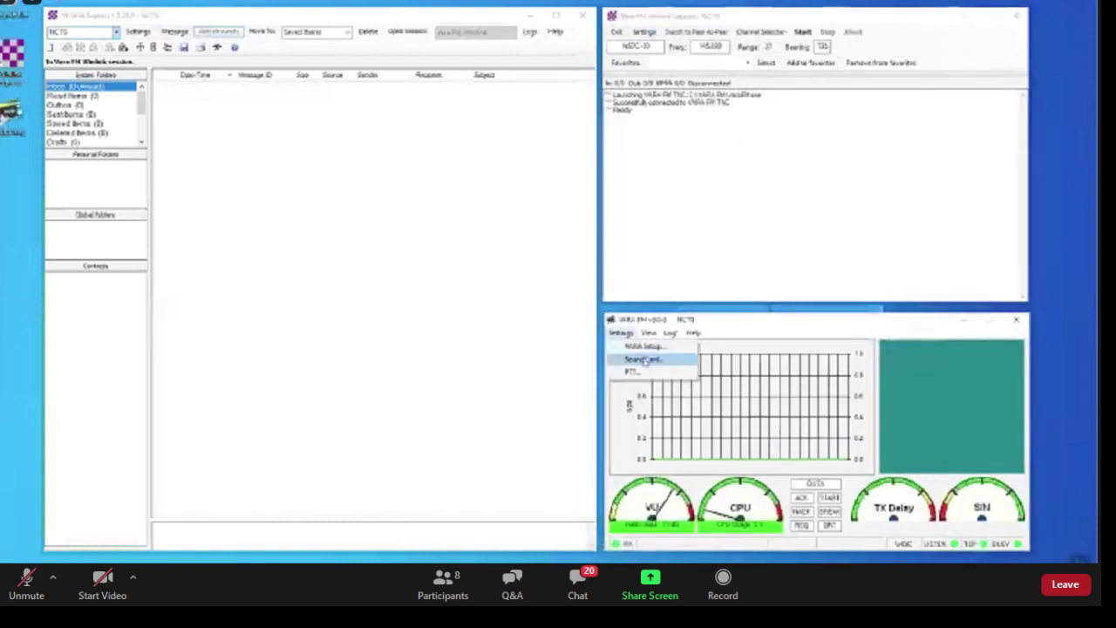
pyautogui.click(642, 359)
pyautogui.click(391, 102)
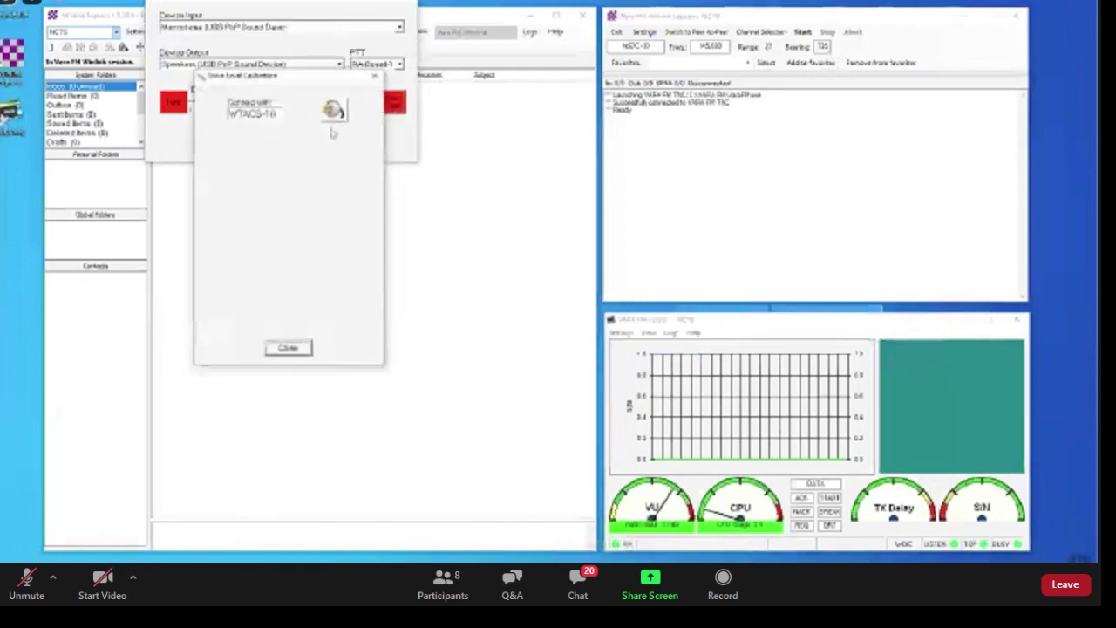
pyautogui.moveTo(282, 115); pyautogui.dragTo(208, 112)
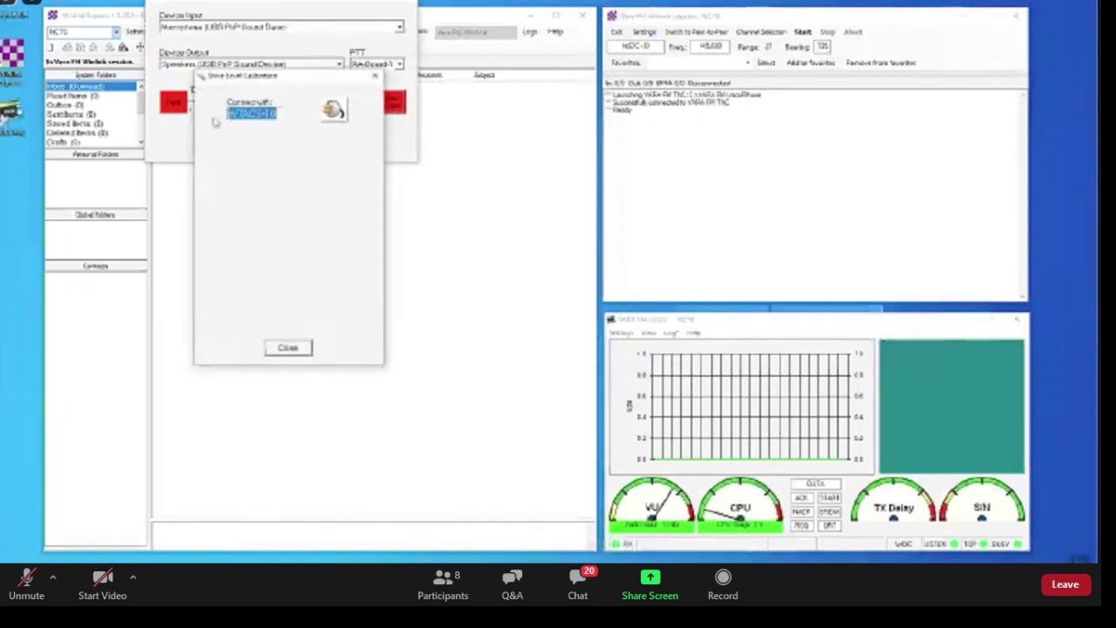
pyautogui.write('K5T')
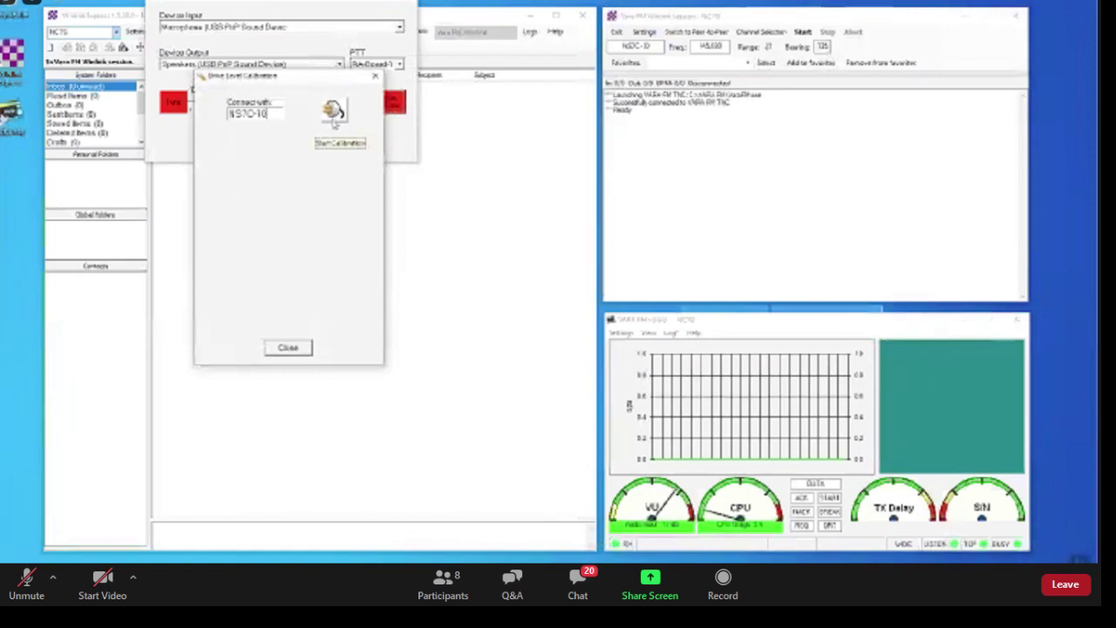
pyautogui.click(335, 120)
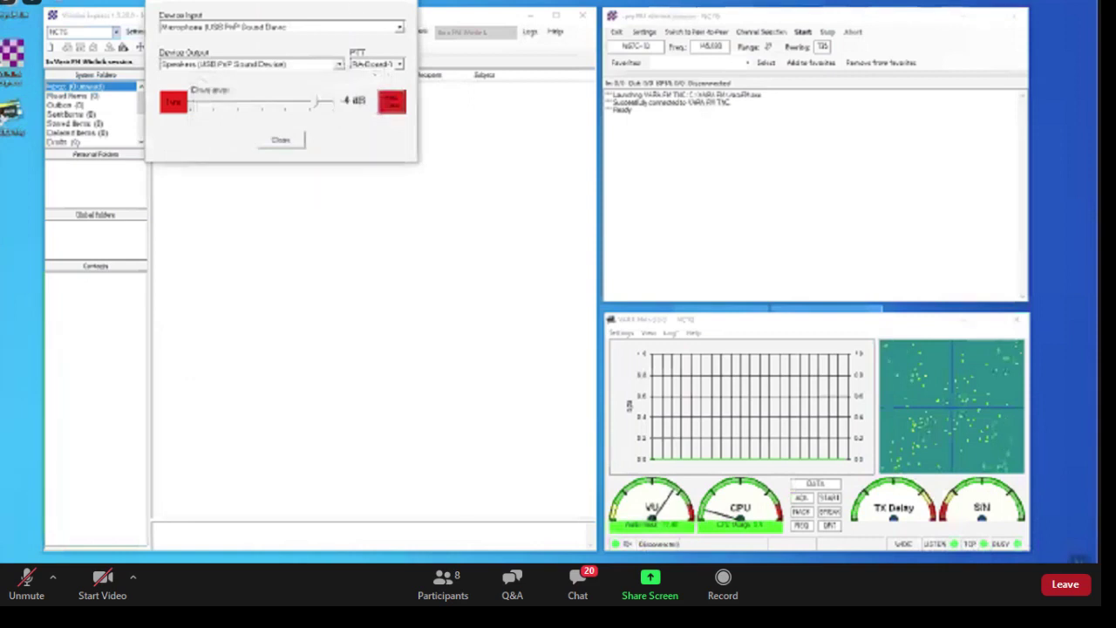
pyautogui.click(301, 146)
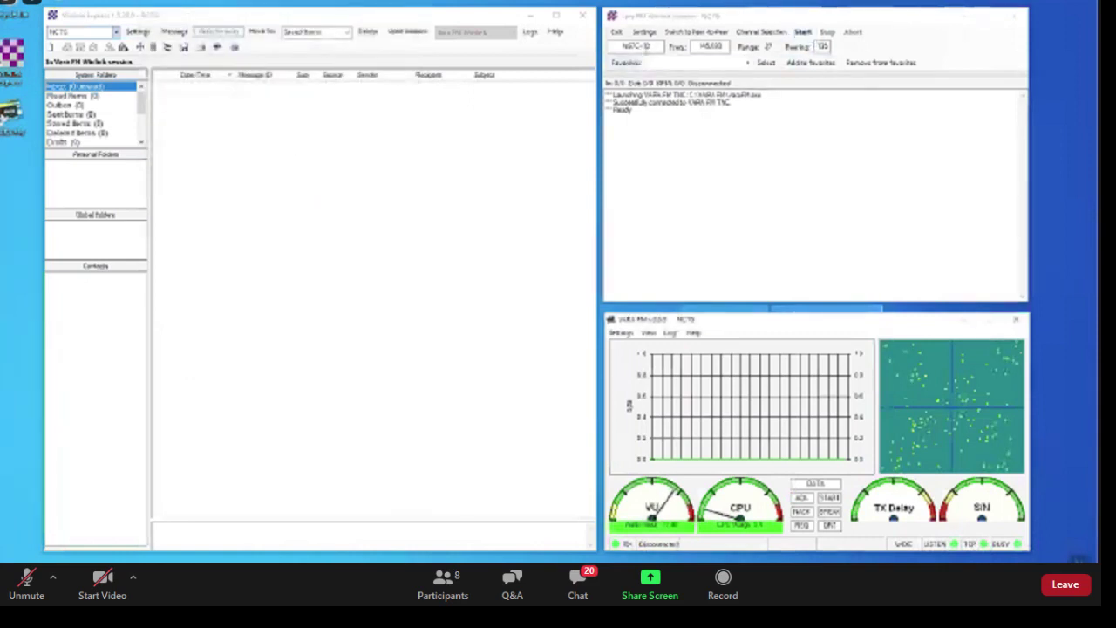
# Step: Connect to NS7C-10 to download mail, and view the attachment list of the received "5kB Excel file" message
pyautogui.click(795, 34)
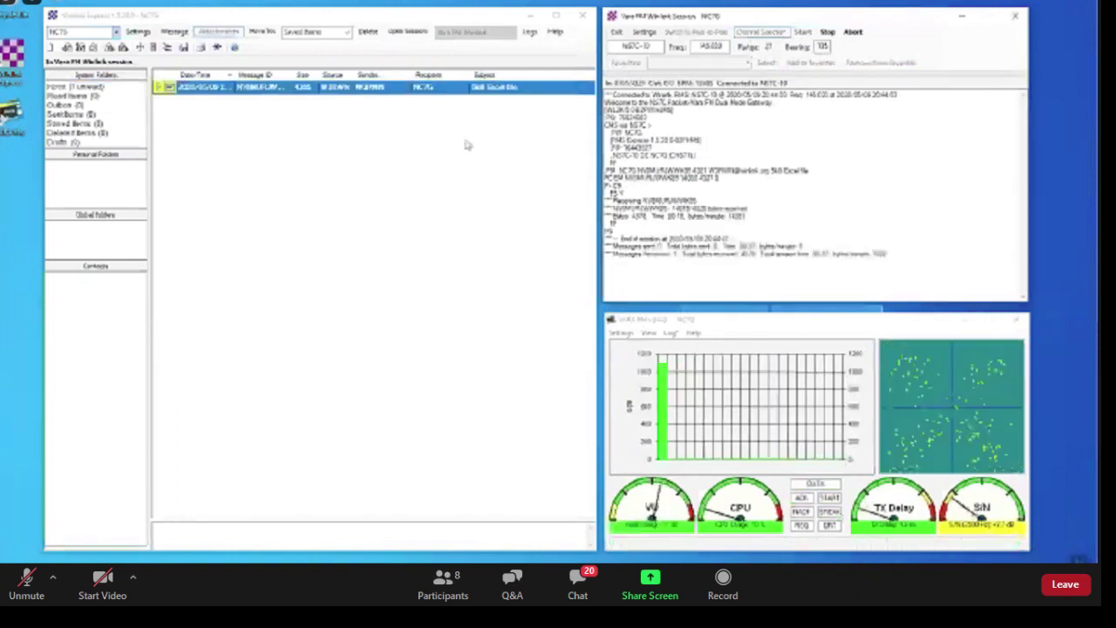
pyautogui.doubleClick(325, 89)
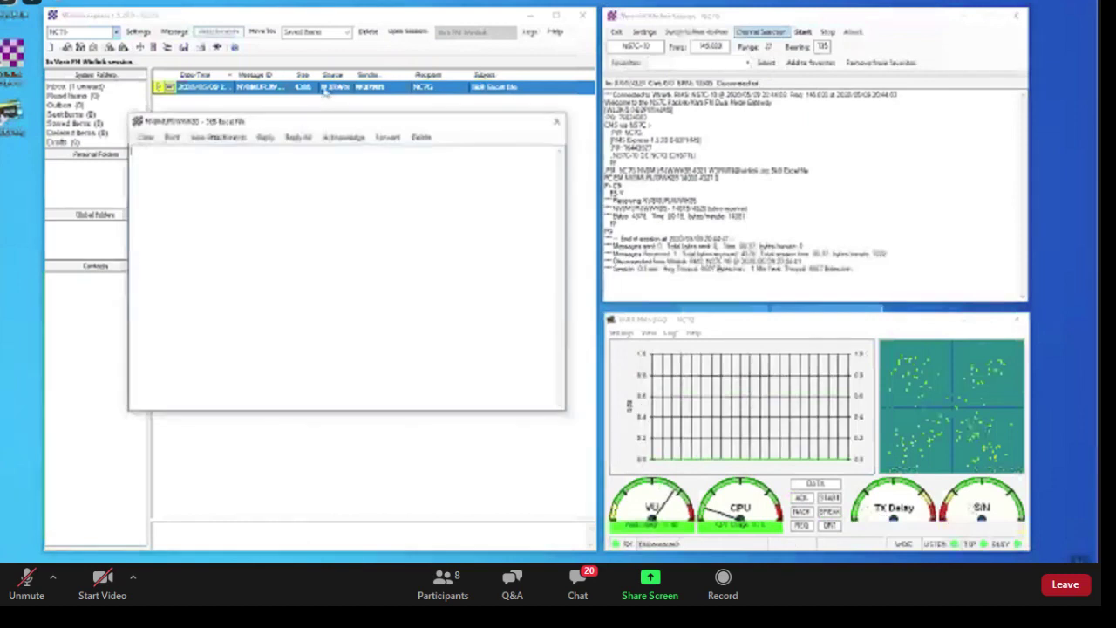
pyautogui.click(218, 137)
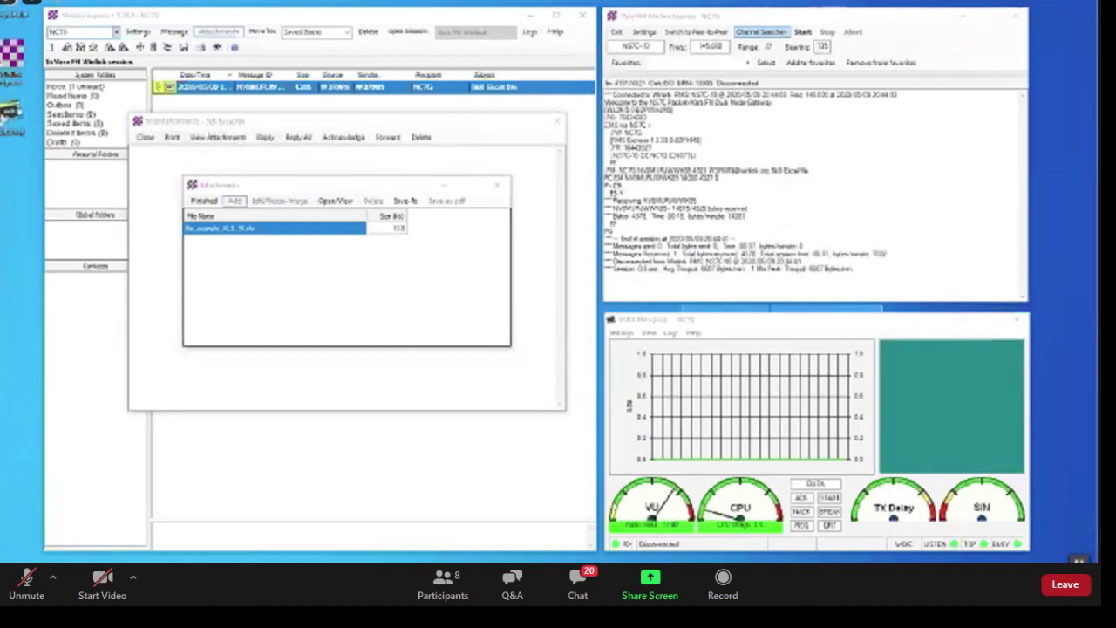
pyautogui.moveTo(1059, 423)
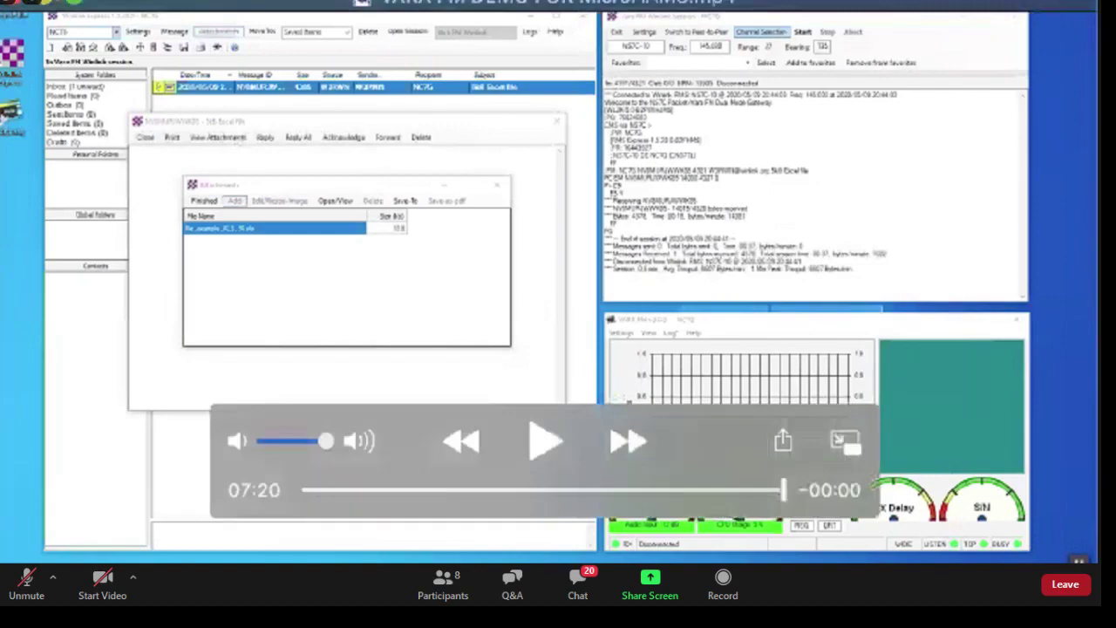